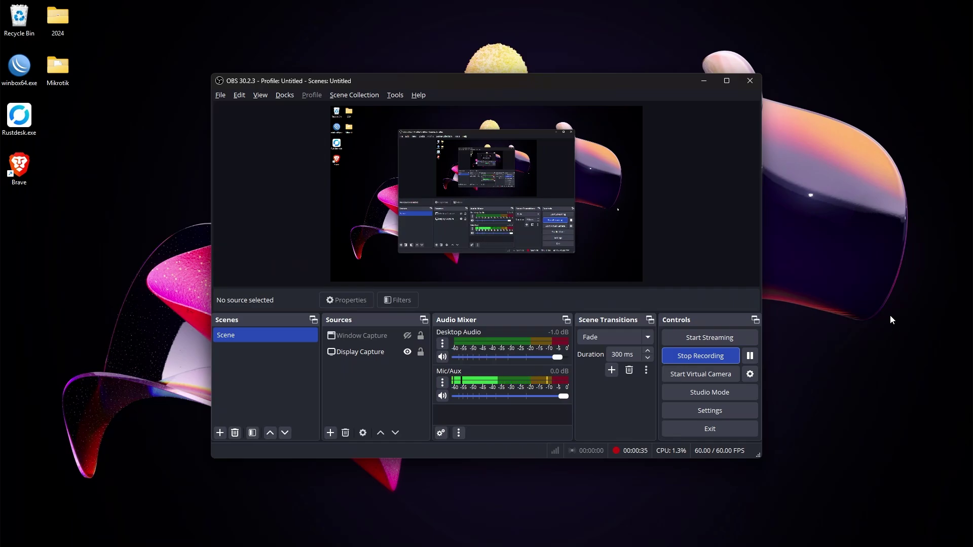
Log in to the Globe router's admin page with the username tech and the account password.
mouse_move(199, 542)
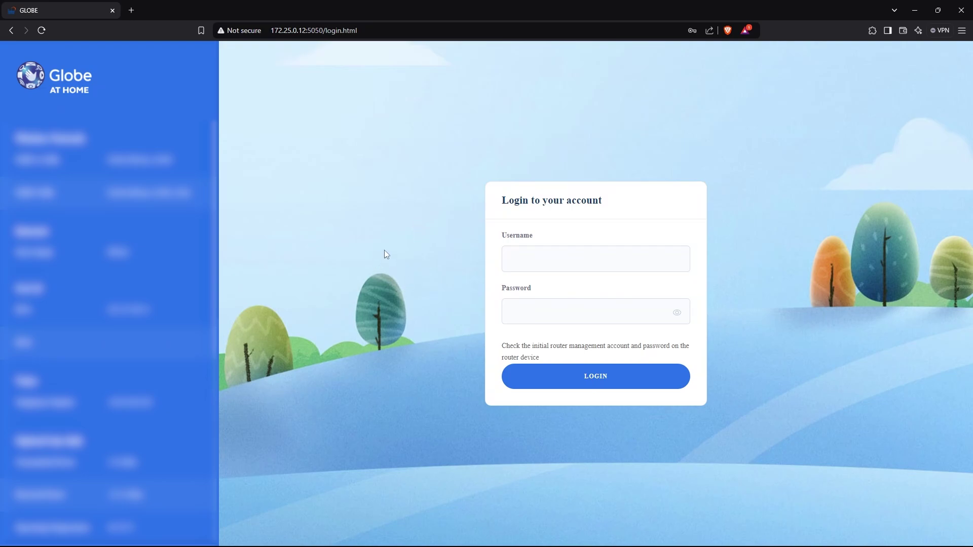
click(525, 262)
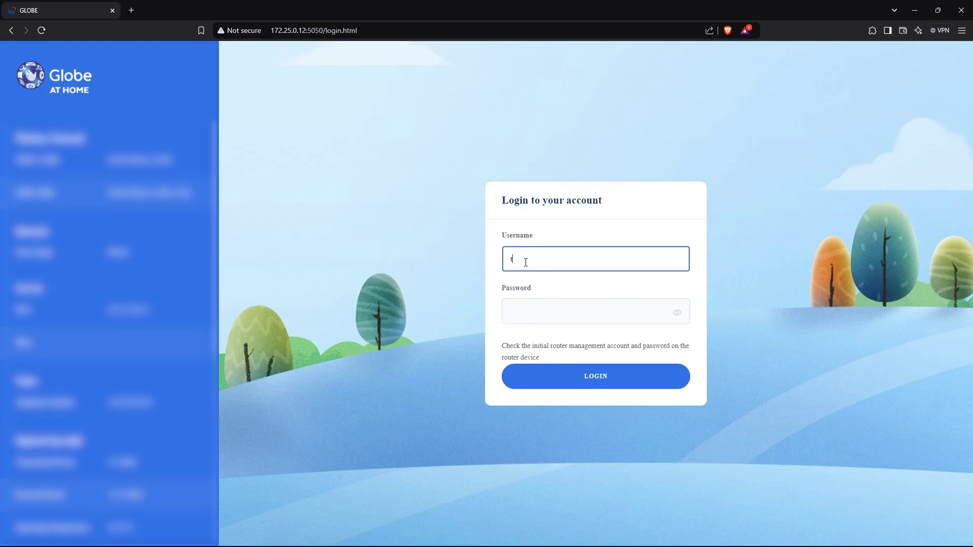
click(521, 312)
key(ctrl+v)
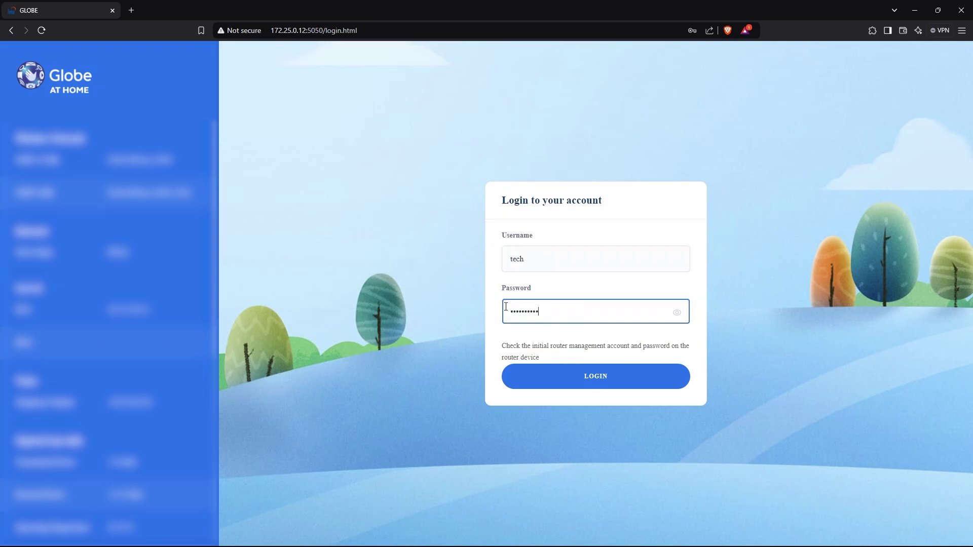
click(593, 377)
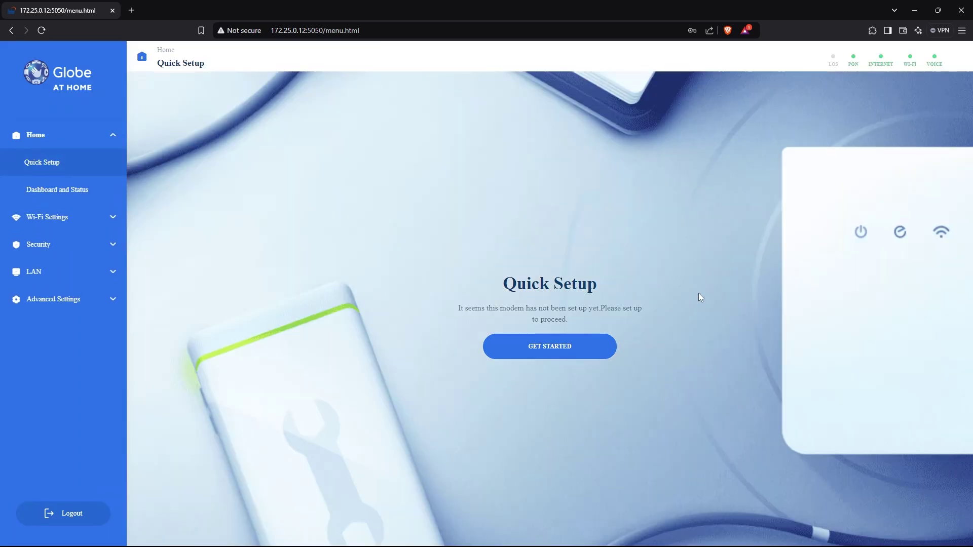
In the advanced network settings, set the PPPoE connection's VLAN ID to 400 and turn off NAT.
click(112, 300)
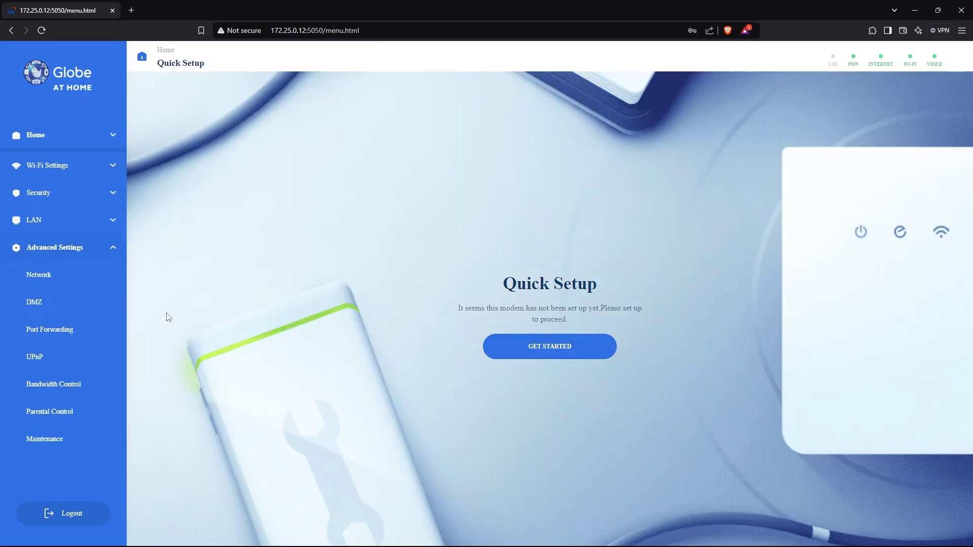
click(54, 275)
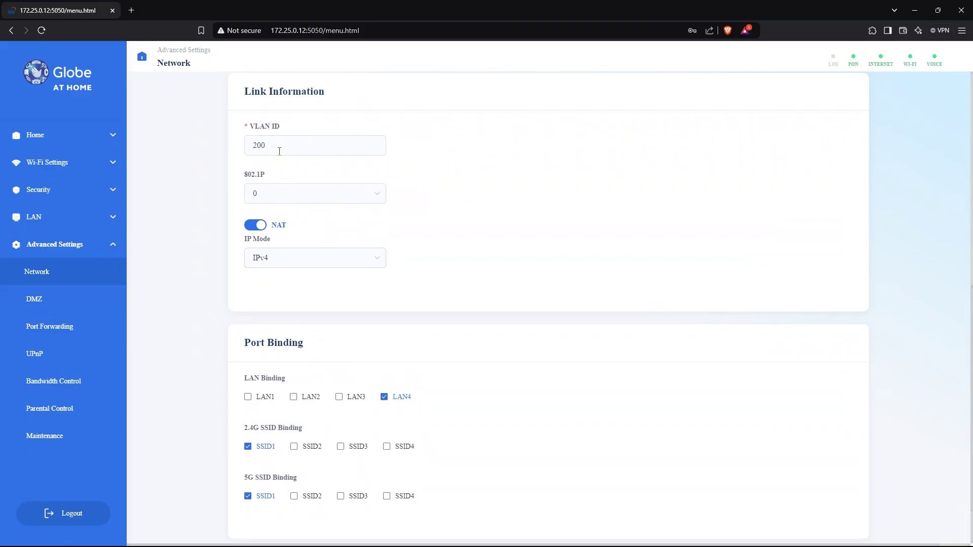
drag(282, 147, 241, 154)
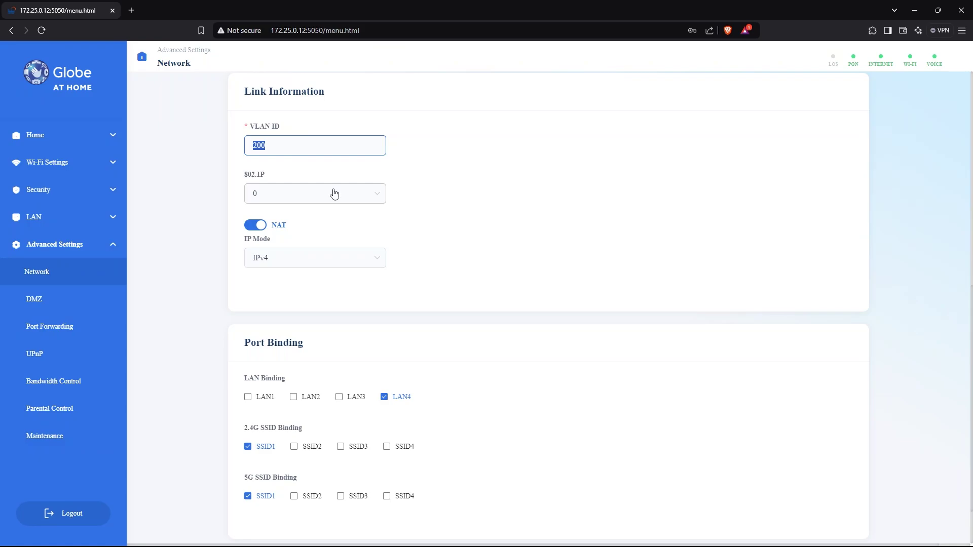
text(400)
click(259, 226)
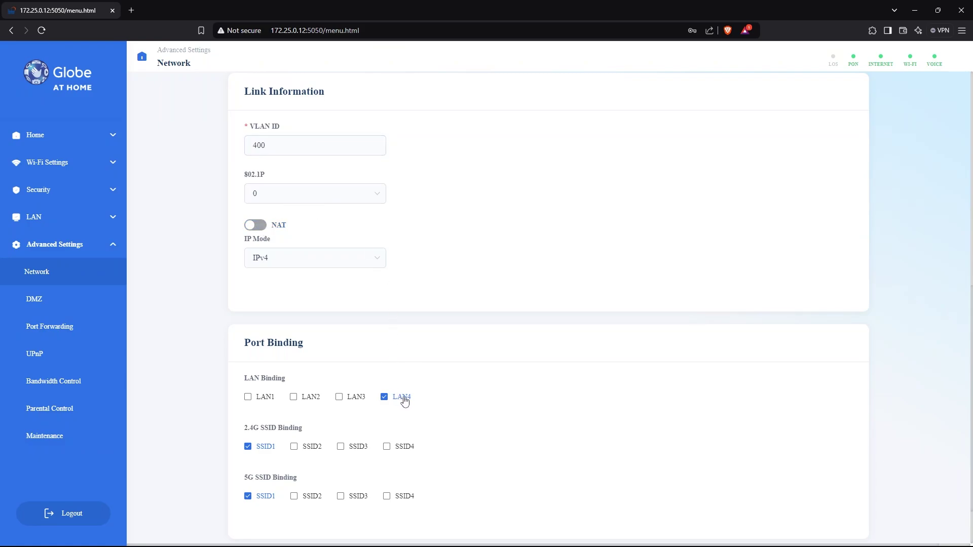
Unbind LAN4 from the PPPoE connection and save the changes.
click(384, 397)
scroll(551, 379, down, 2)
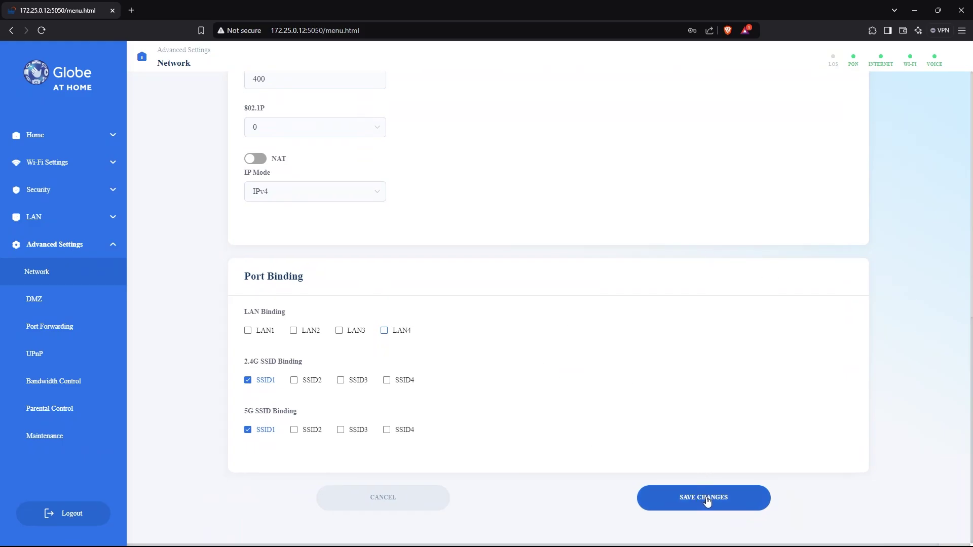
click(707, 499)
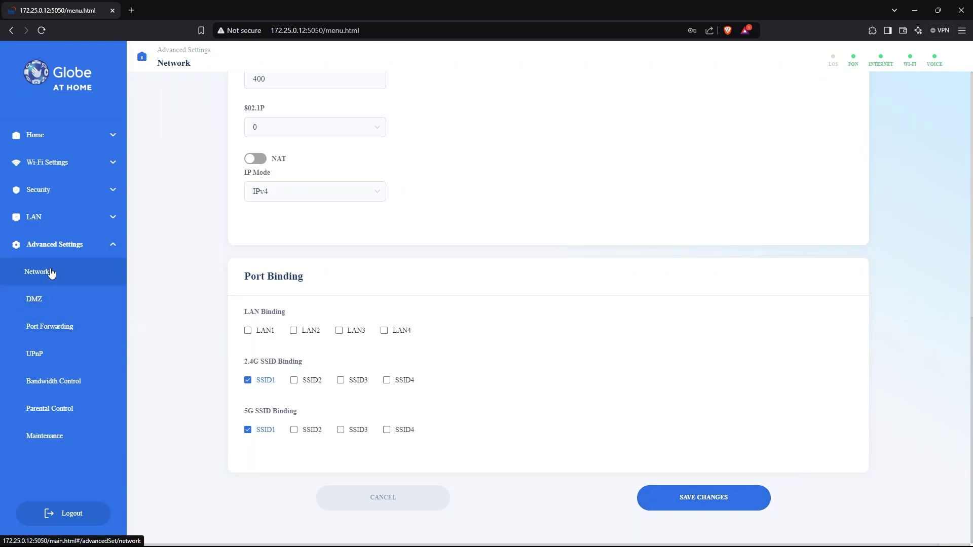
Reload the network settings, choose the Bridge ISP type, set its VLAN ID to 200 and enable WAN.
click(76, 300)
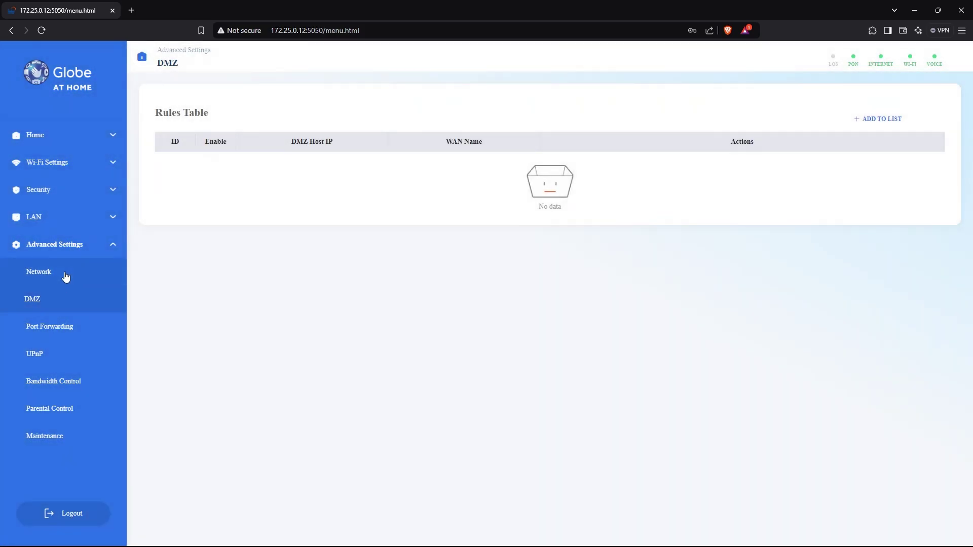
click(65, 275)
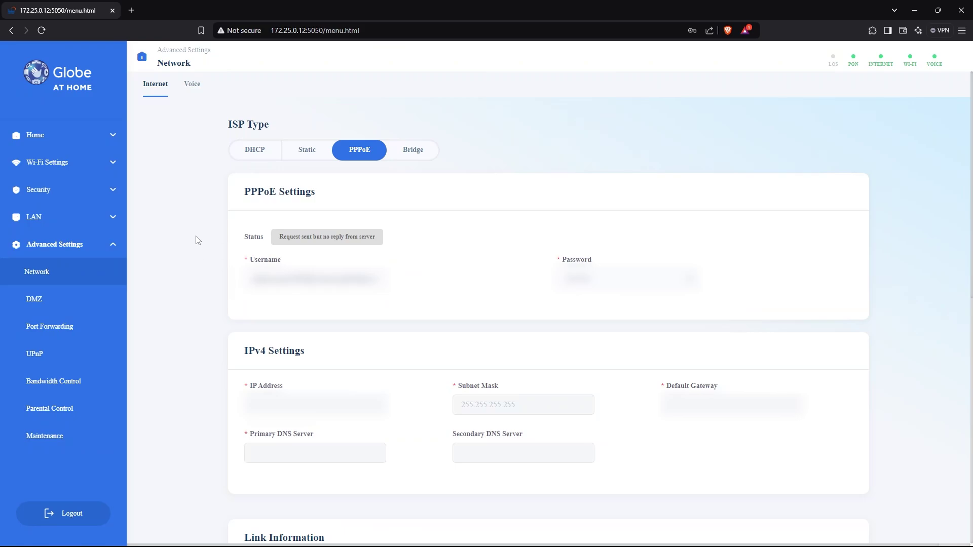
click(419, 154)
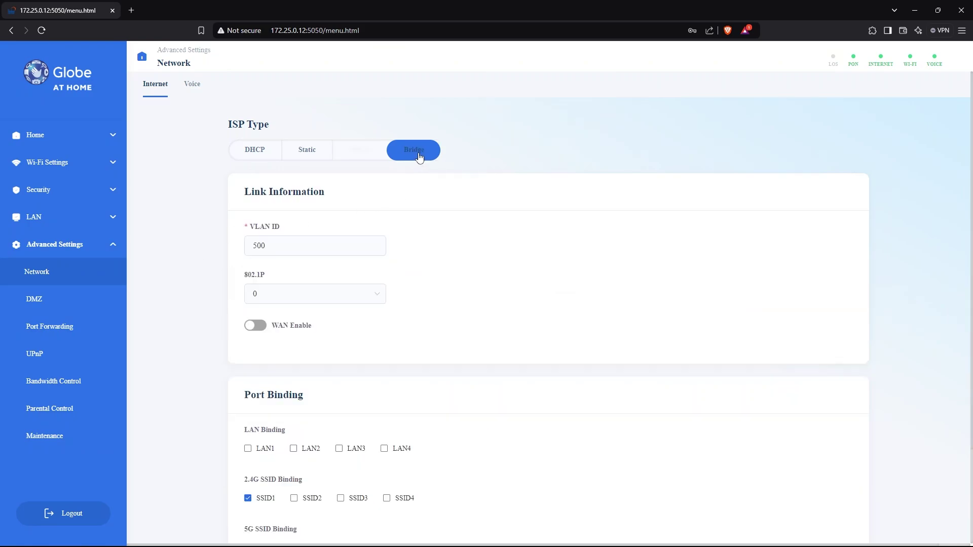
drag(332, 245, 228, 245)
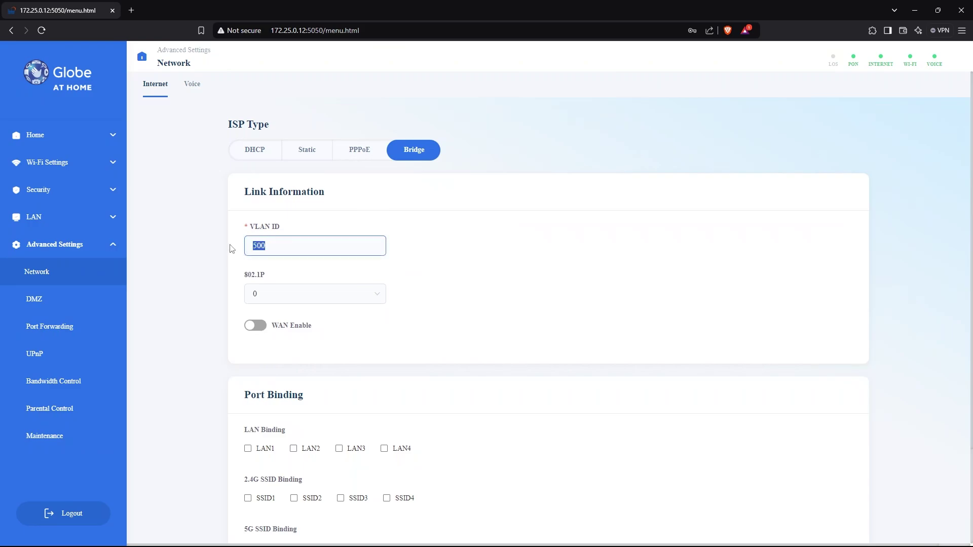
text(200)
click(257, 327)
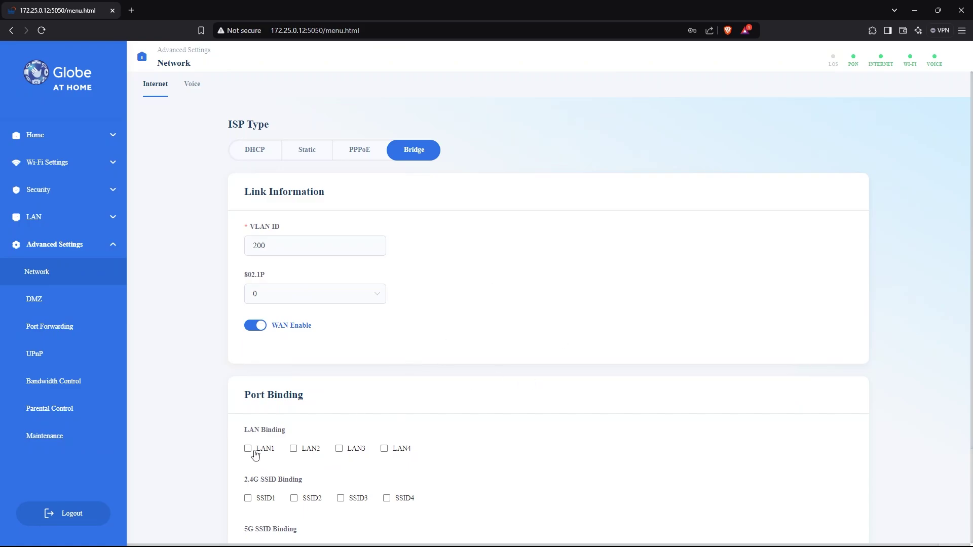
Bind LAN1, LAN2, LAN3 and LAN4 to the bridge connection and save the changes.
click(254, 450)
click(298, 450)
click(341, 450)
click(397, 451)
scroll(910, 288, down, 2)
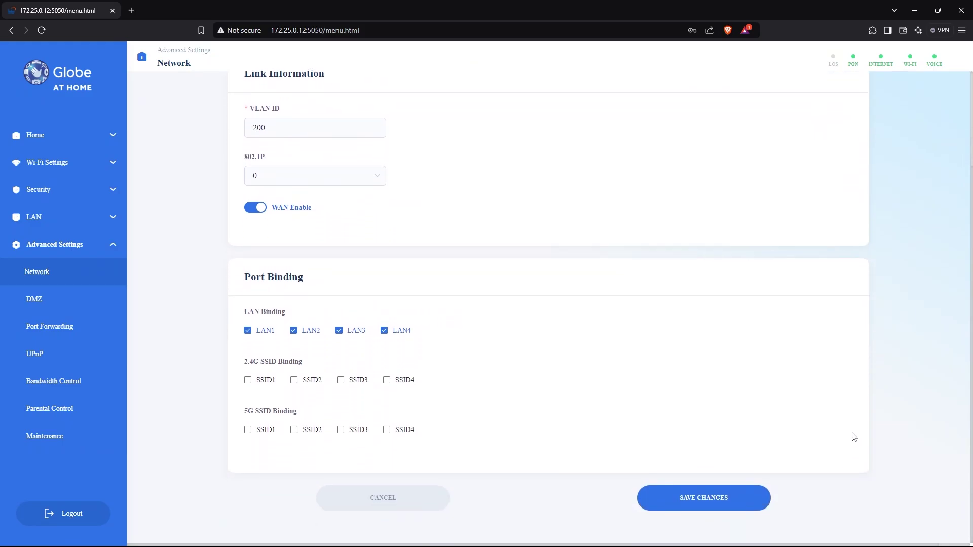
click(715, 497)
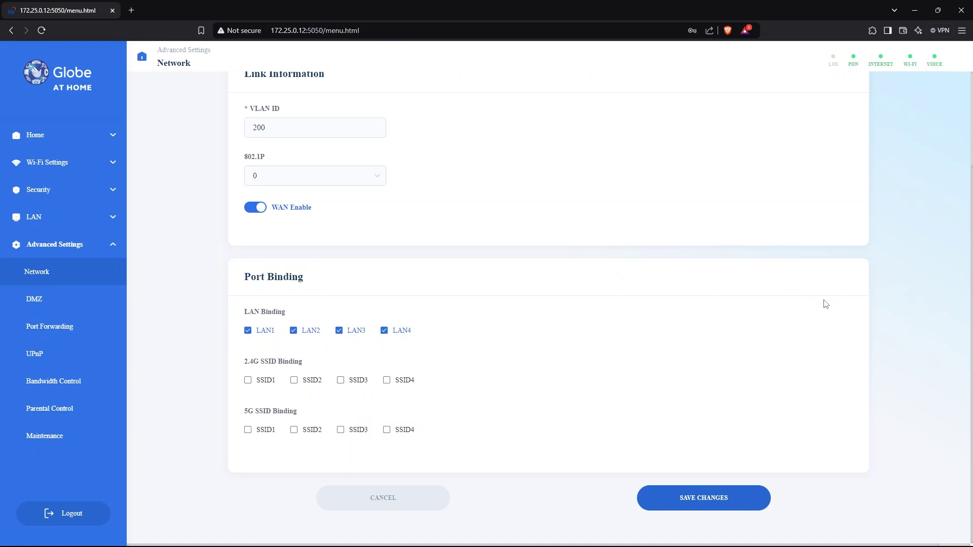
Reopen the network settings and check the saved Bridge link information and port bindings.
scroll(823, 303, up, 3)
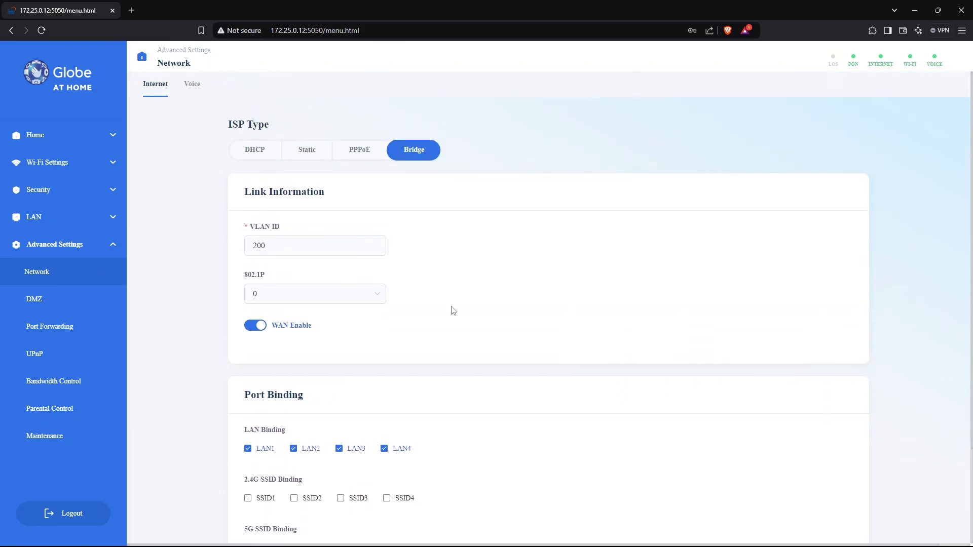
click(65, 299)
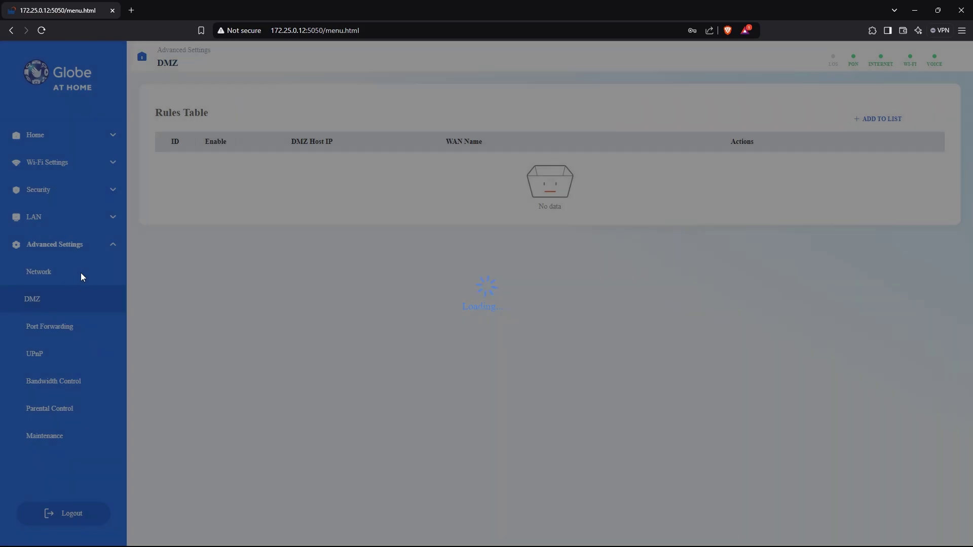
click(44, 274)
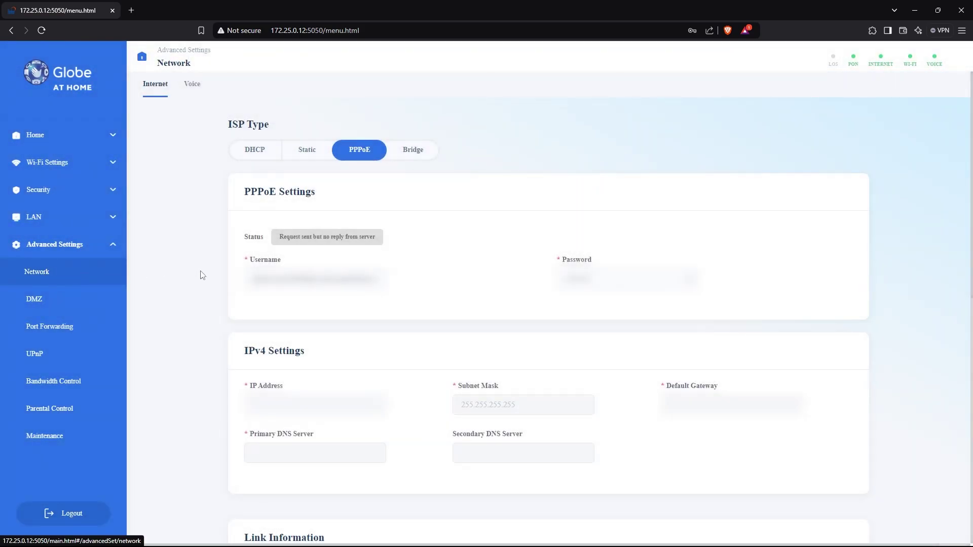
click(405, 152)
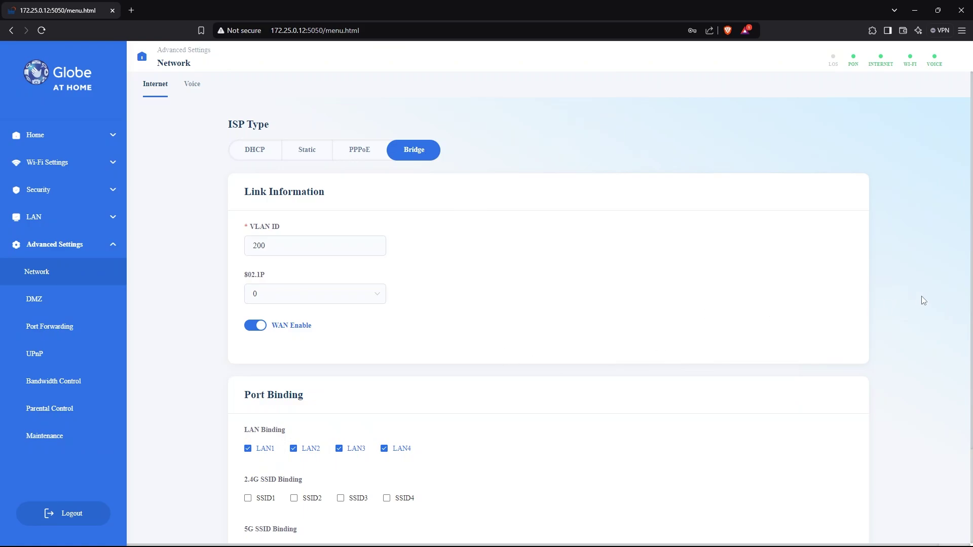
scroll(922, 301, down, 3)
scroll(921, 300, up, 3)
scroll(920, 301, down, 3)
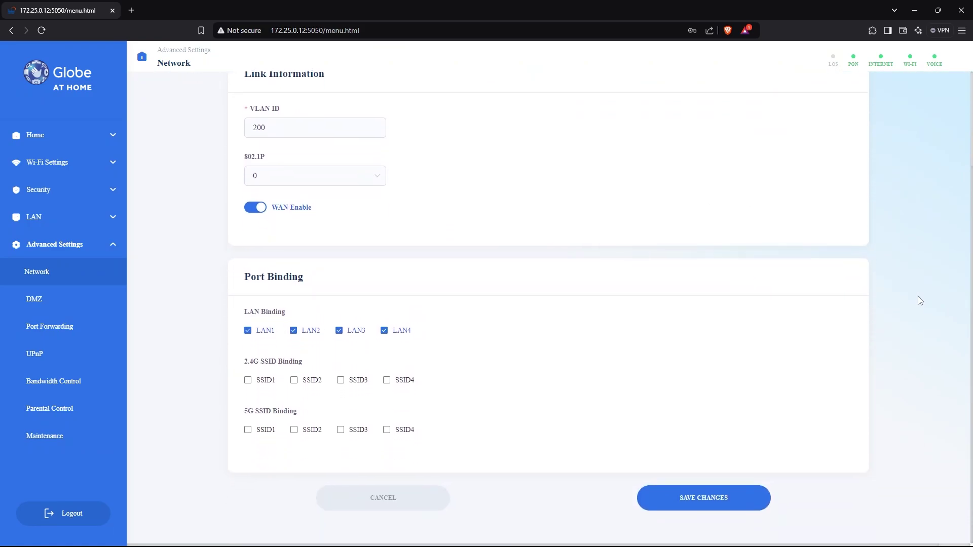
scroll(919, 300, up, 1)
scroll(920, 301, up, 1)
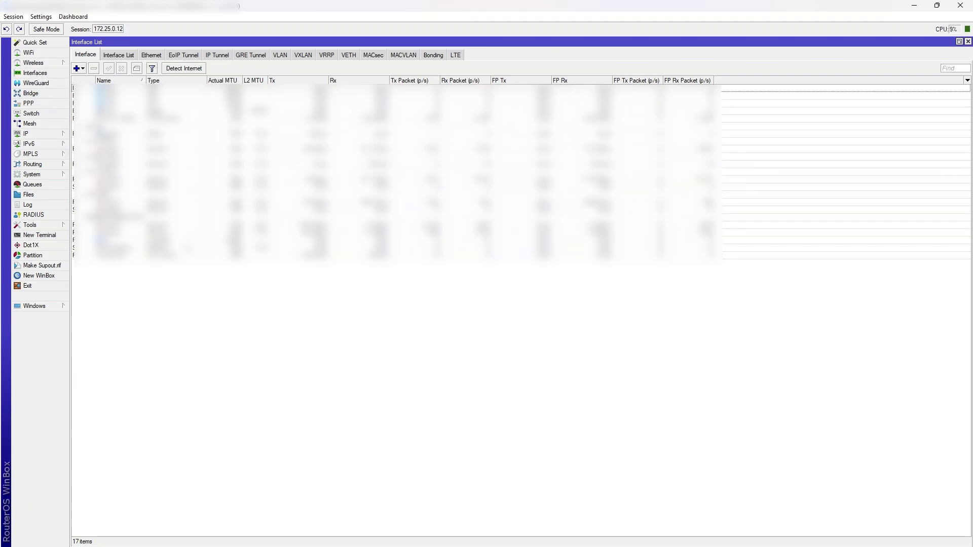
In WinBox, add a PPPoE Client interface on ether2 and name it GLOBE_BRIDGE.
click(79, 68)
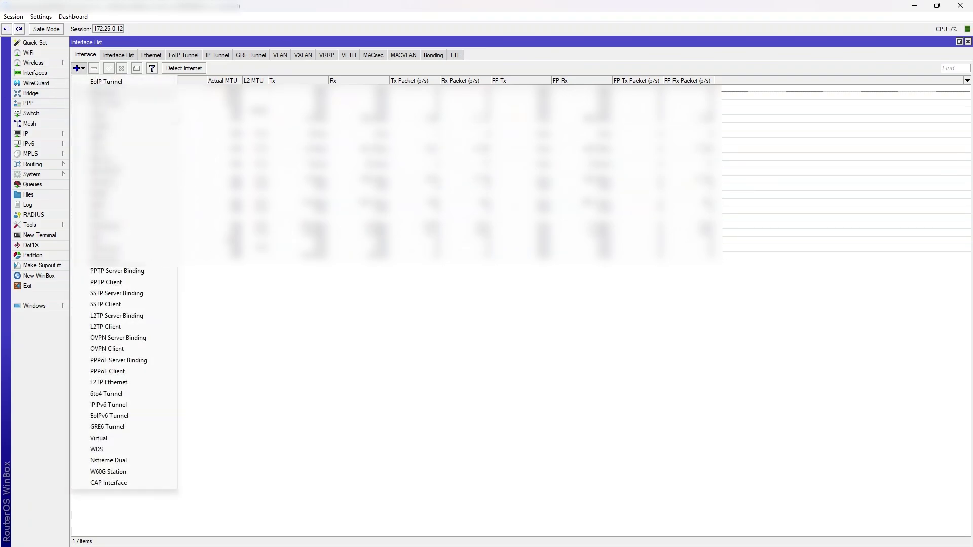
click(121, 375)
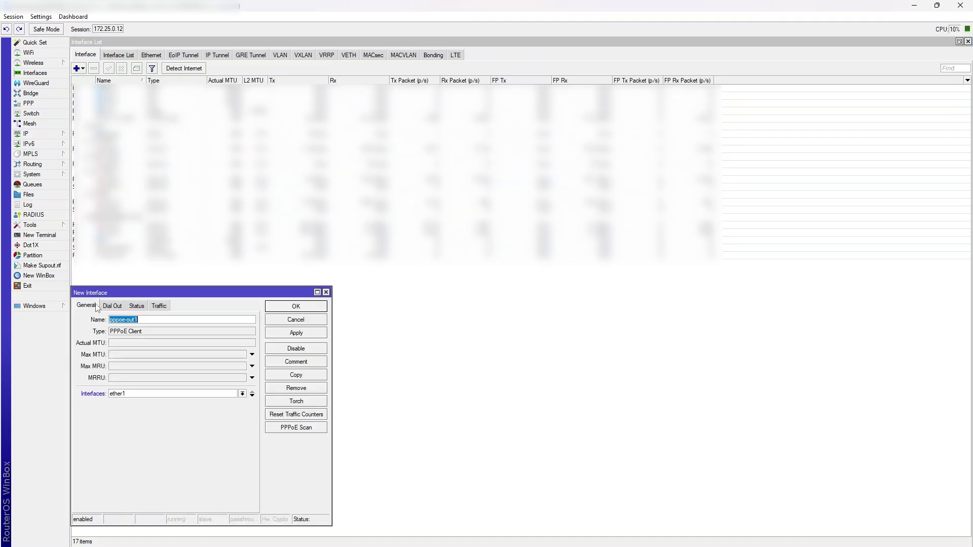
click(242, 394)
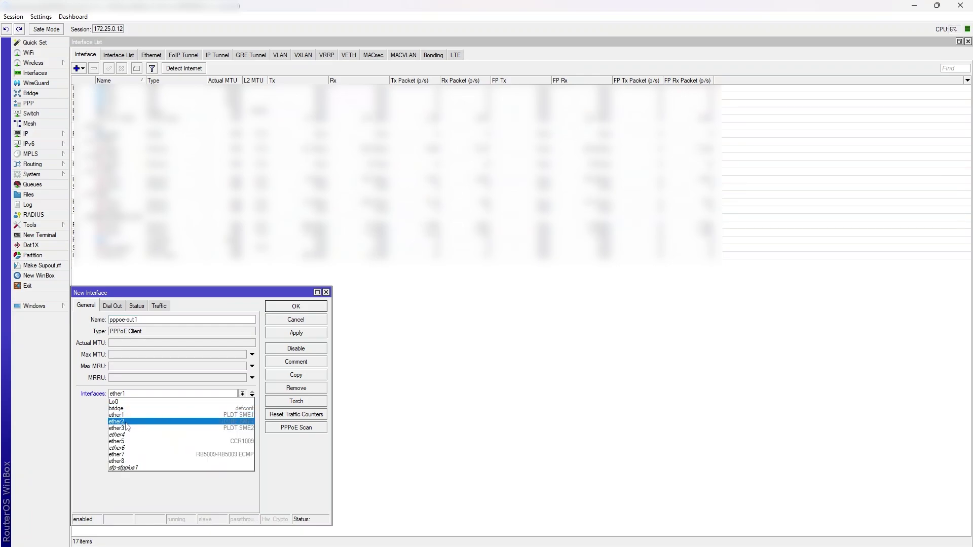
click(150, 423)
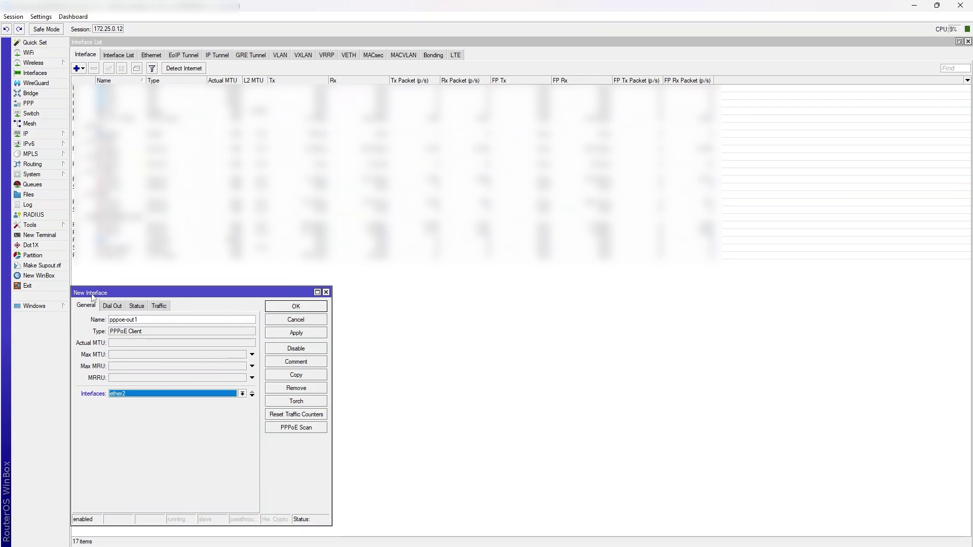
drag(95, 294, 93, 278)
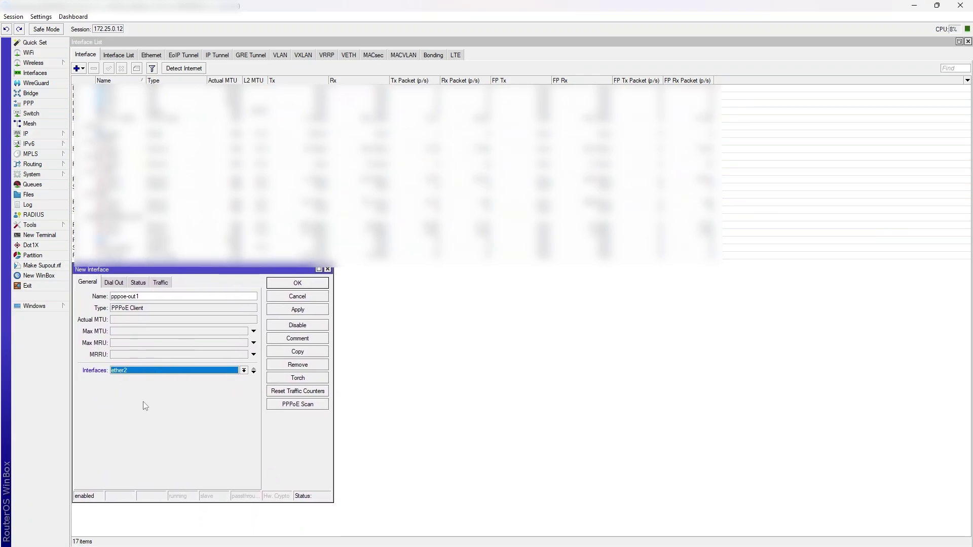
double_click(140, 298)
text(GLOBE)
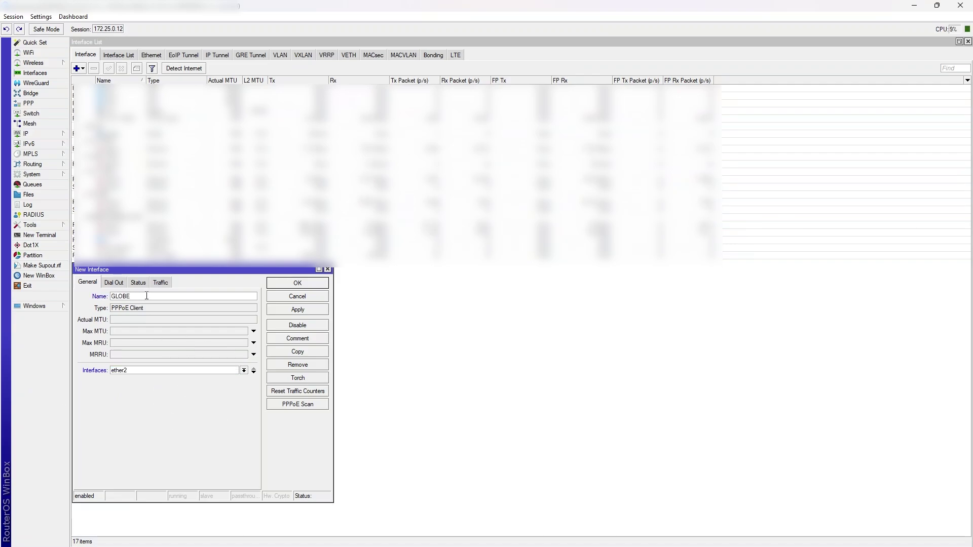
text(_BRIDGE)
Copy the PPPoE username from the first line of the Notepad++ note into the new interface's dial-out User field.
click(113, 283)
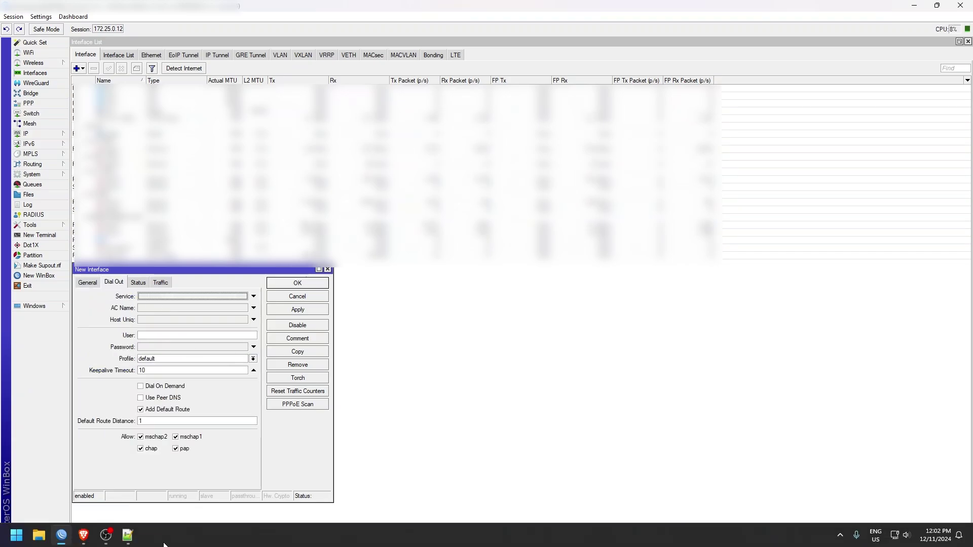
mouse_move(128, 538)
click(124, 495)
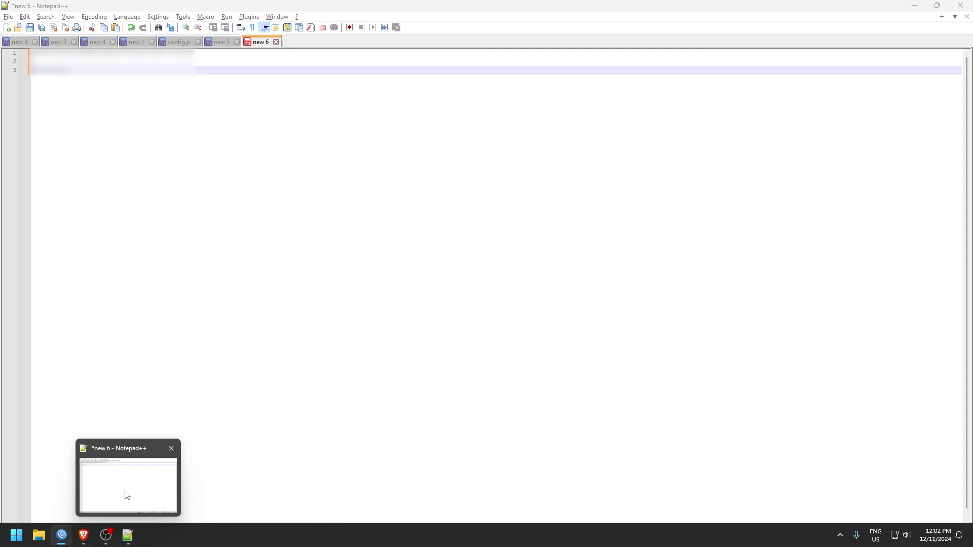
drag(201, 55, 10, 53)
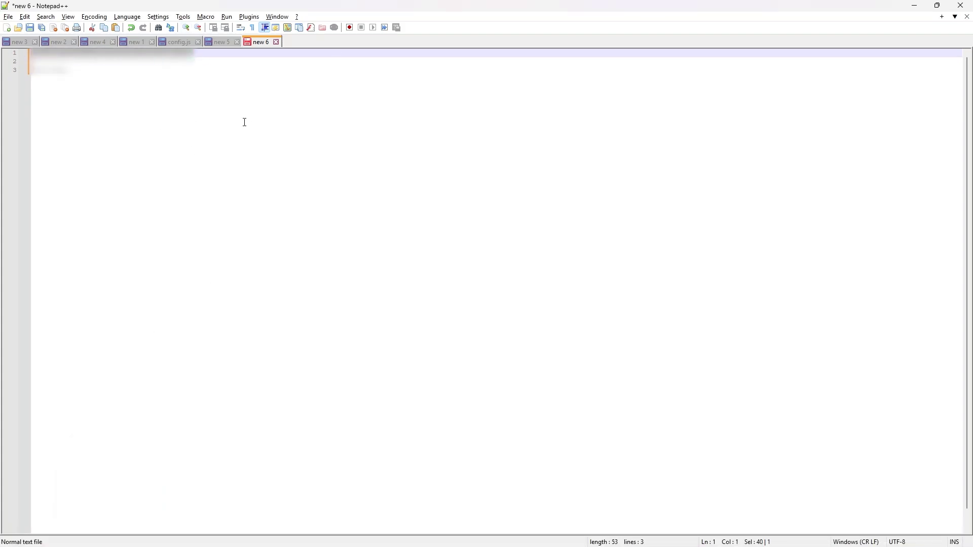
key(ctrl+c)
key(alt+Tab)
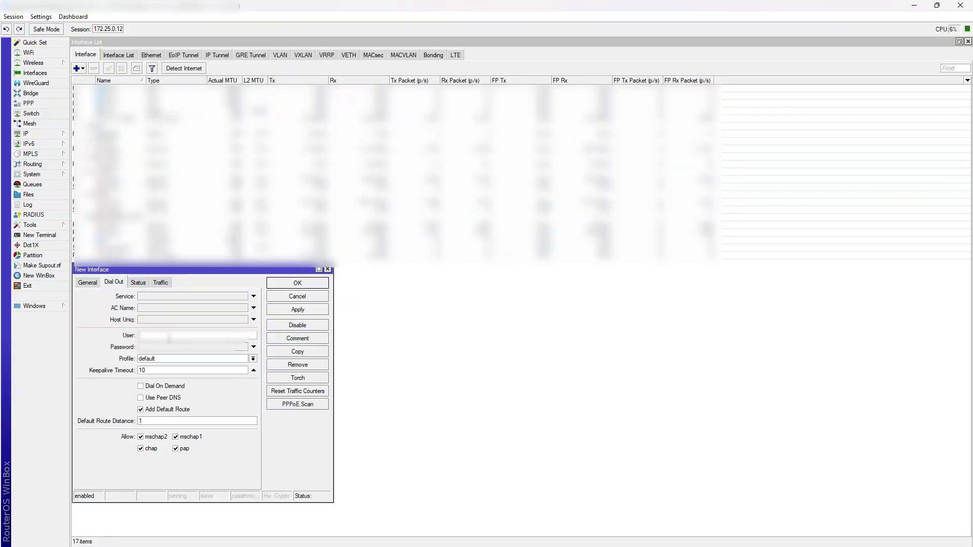
key(ctrl+v)
Copy the PPPoE password from the third line of the Notepad++ note into the new interface's dial-out Password field.
key(alt+Tab)
click(17, 77)
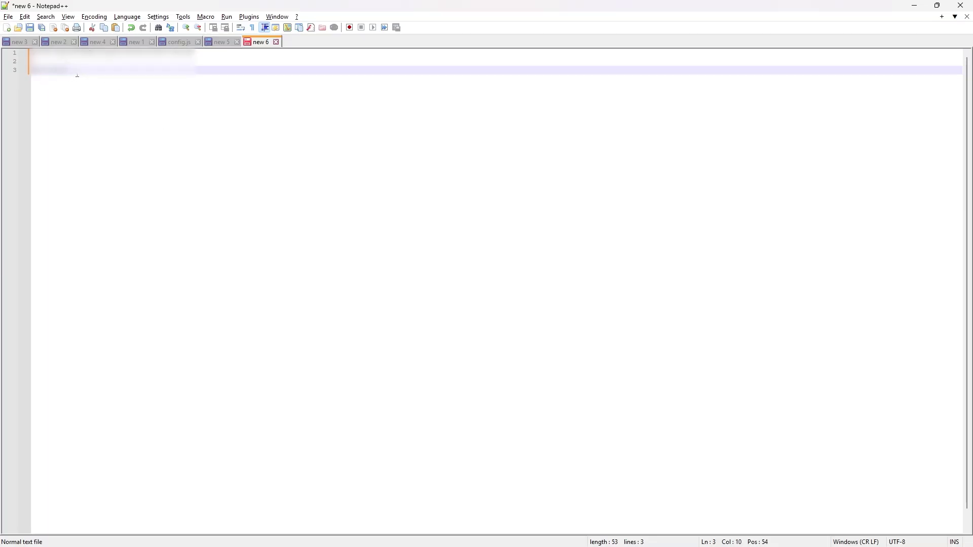
drag(77, 75, 32, 75)
key(ctrl+c)
key(alt+Tab)
key(ctrl+v)
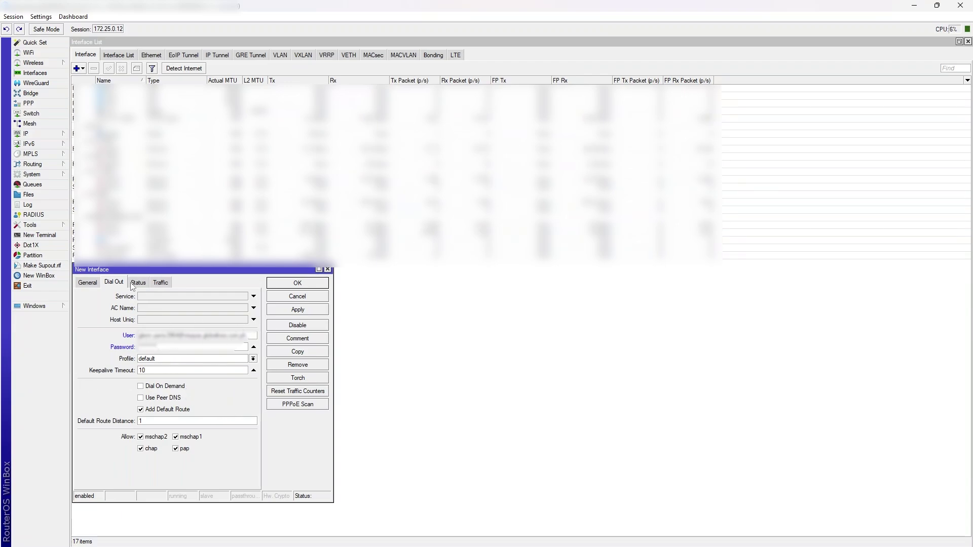
Turn off Add Default Route for the GLOBE_BRIDGE PPPoE client and apply the interface settings.
click(141, 410)
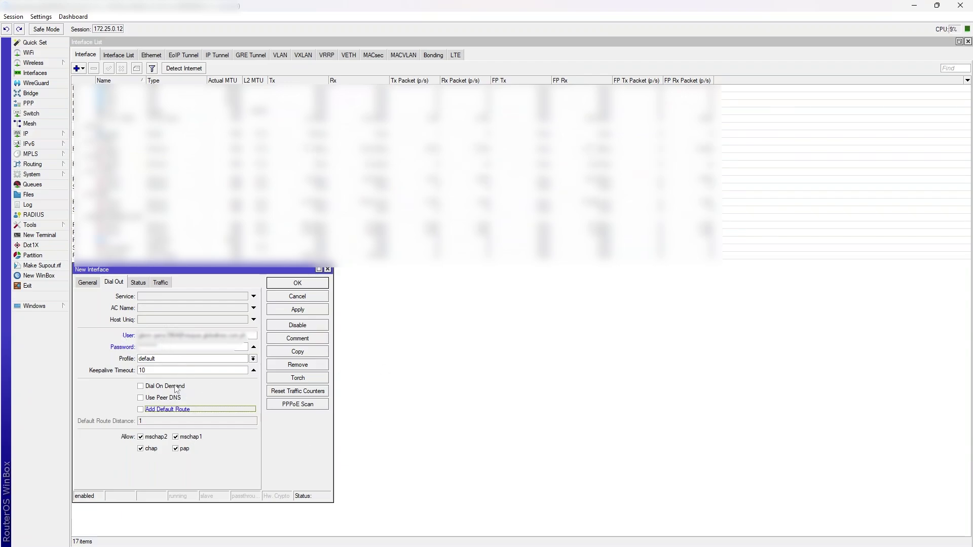
click(296, 311)
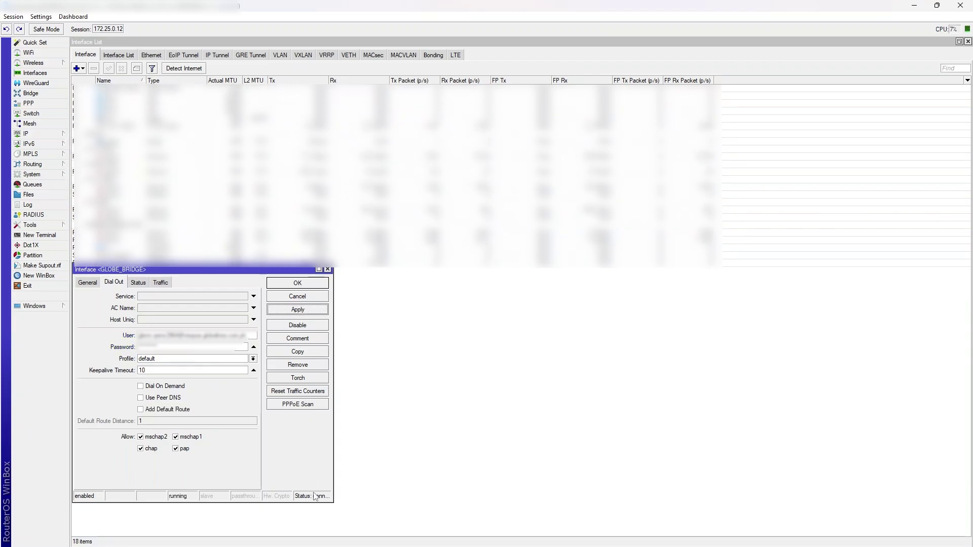
Check GLOBE_BRIDGE's connection status, including its local address, remote address and active AC name, and close the interface settings.
click(139, 284)
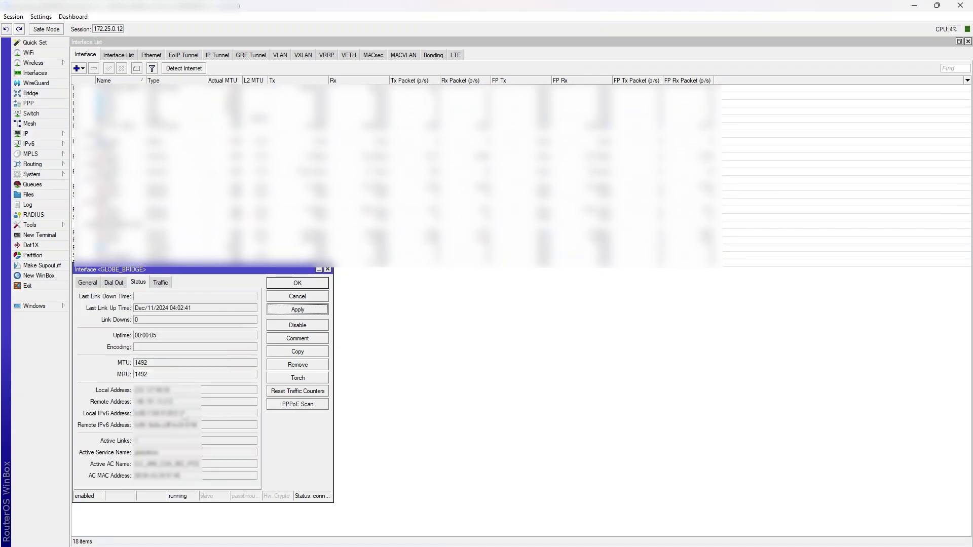
double_click(152, 390)
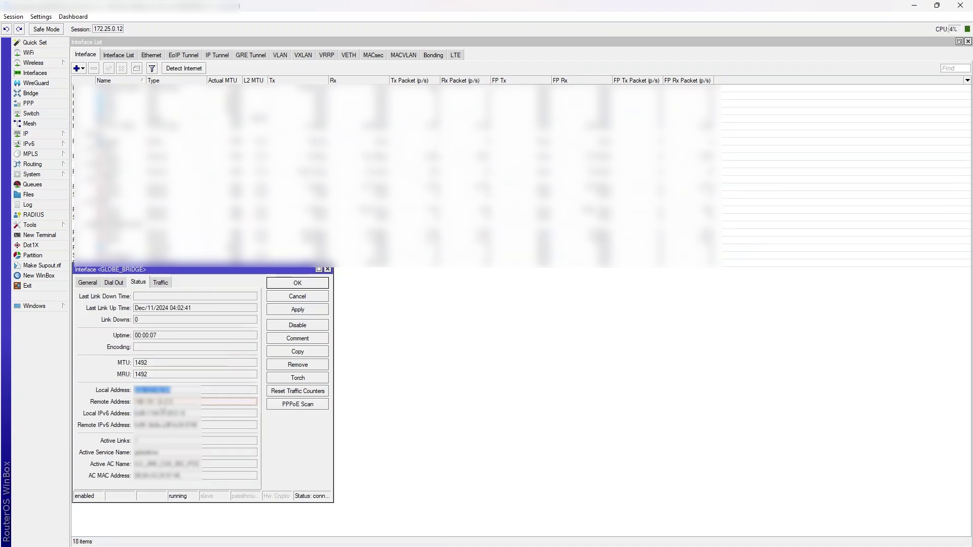
double_click(154, 402)
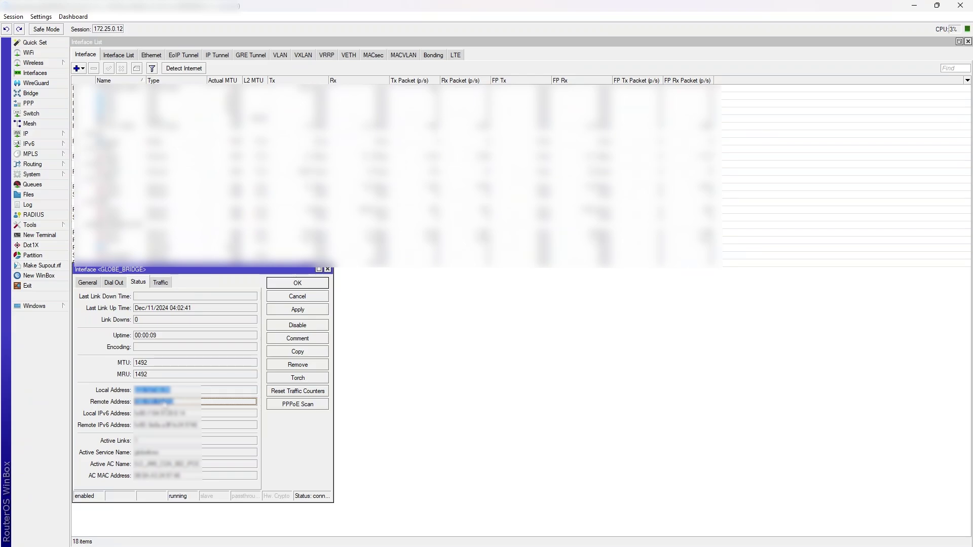
double_click(167, 464)
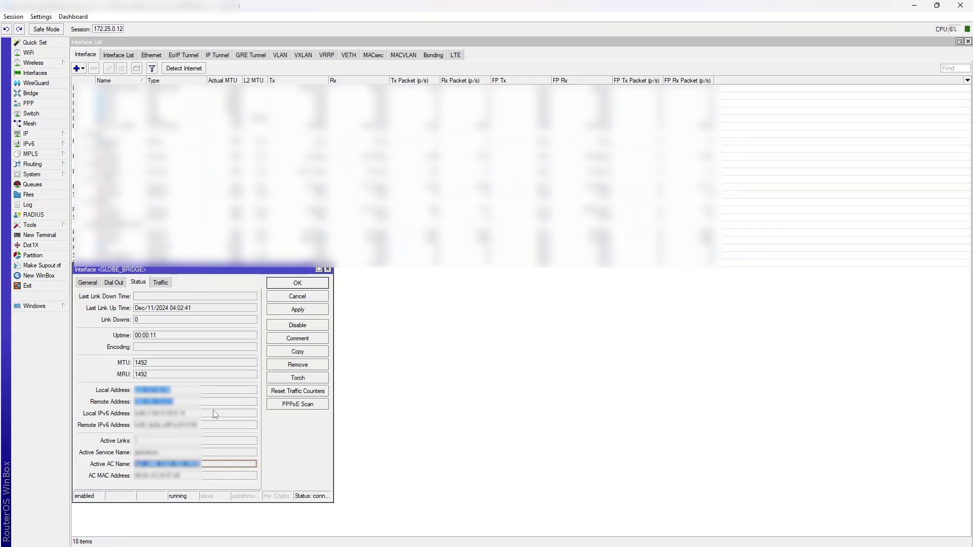
double_click(180, 401)
click(179, 391)
click(177, 403)
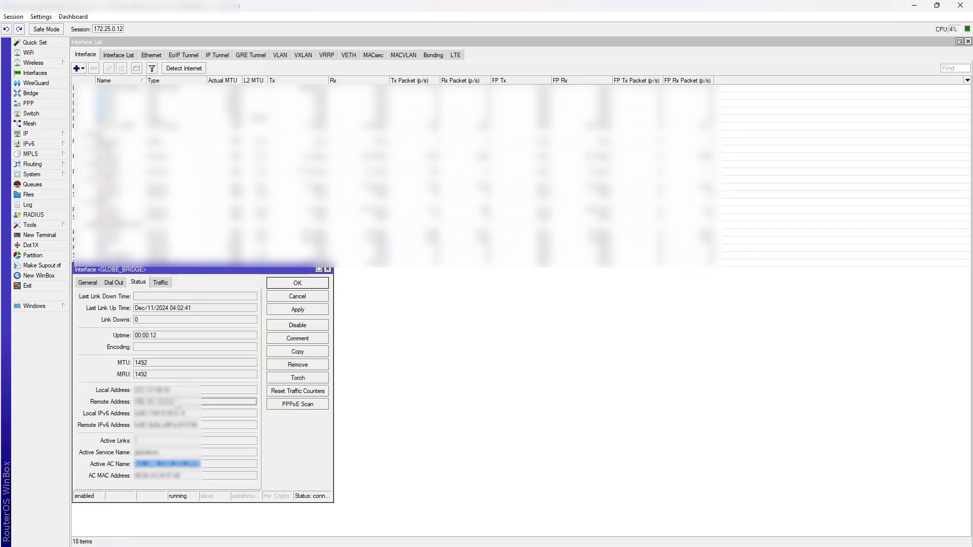
click(204, 465)
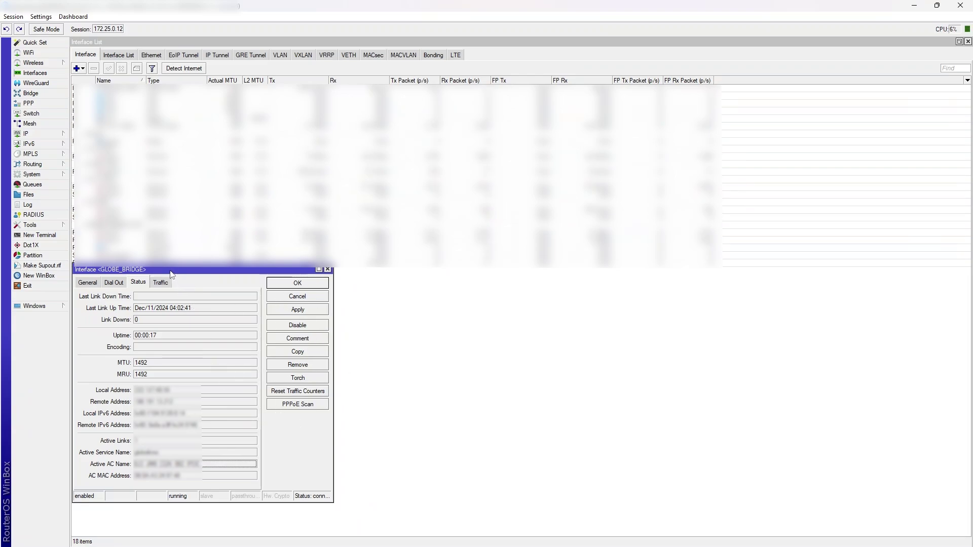
drag(170, 270, 171, 277)
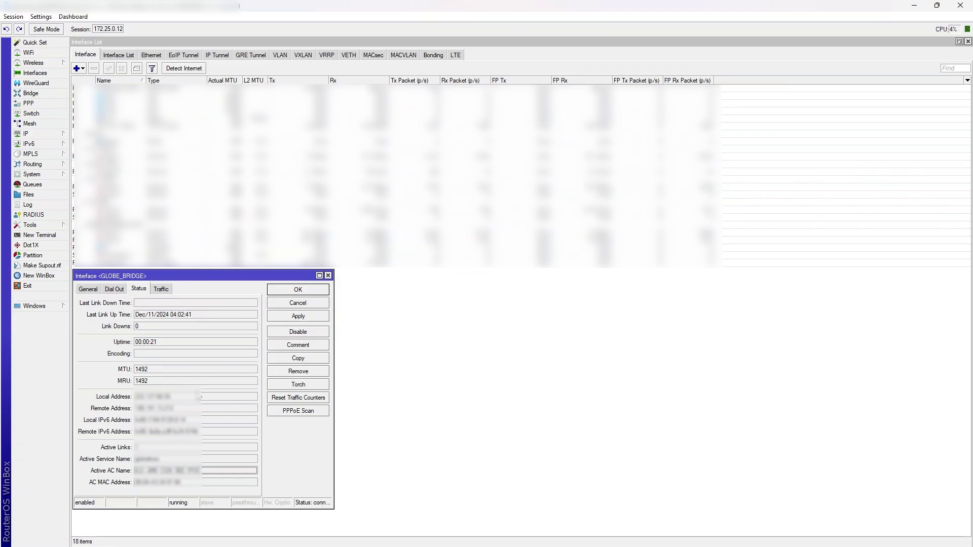
click(296, 290)
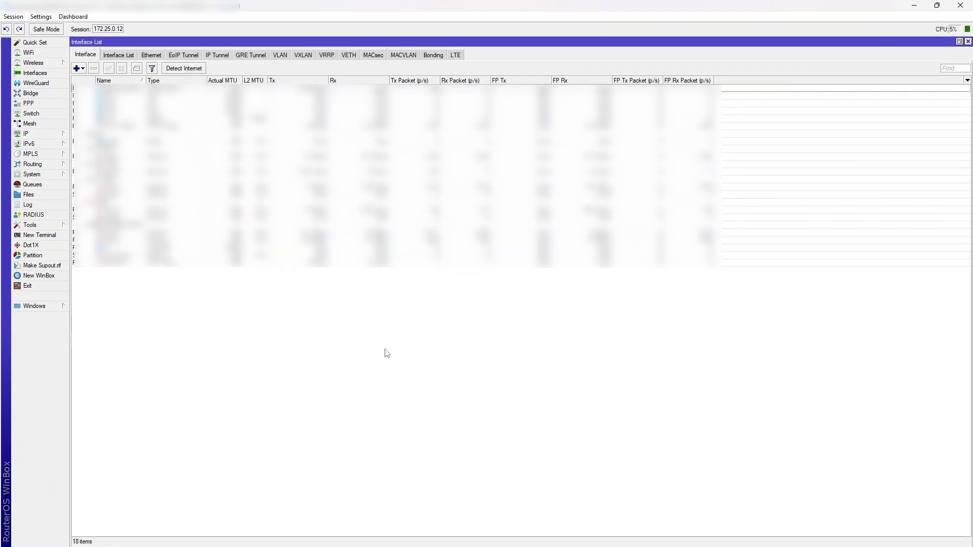
Start a new firewall NAT rule on the srcnat chain and choose its outgoing interface.
click(60, 134)
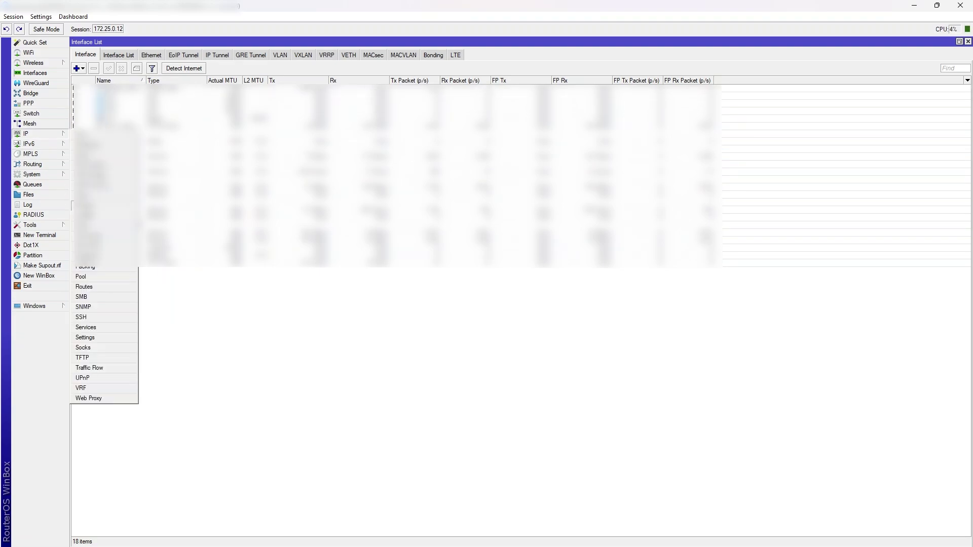
click(93, 205)
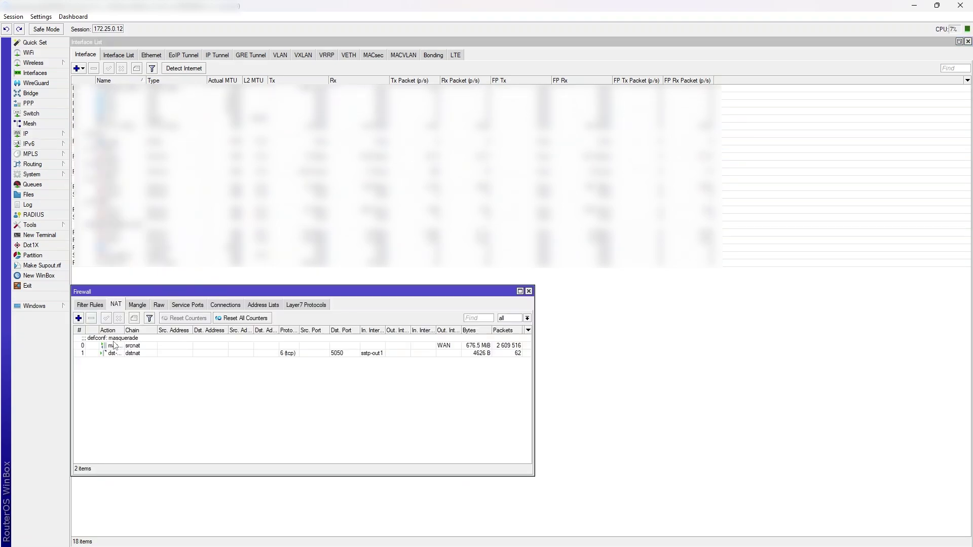
click(78, 318)
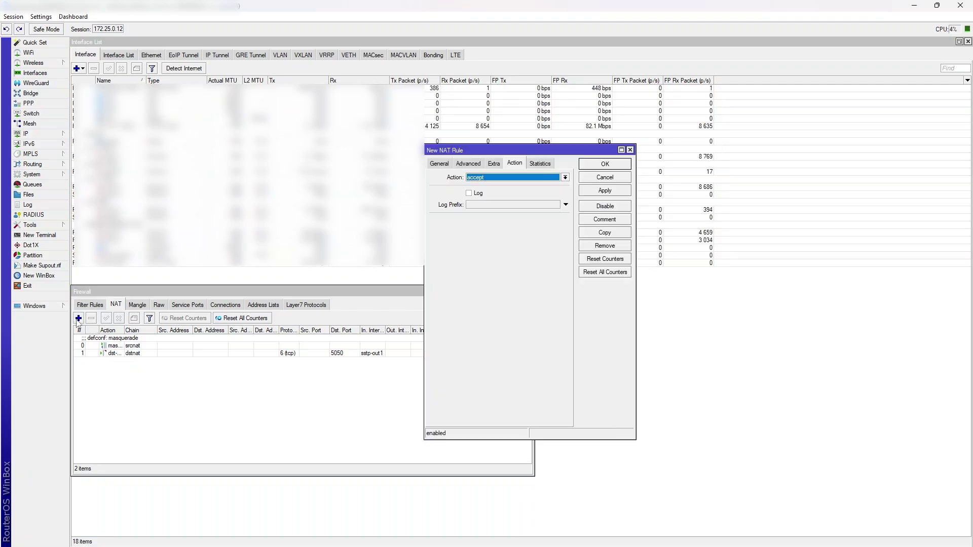
click(438, 163)
click(488, 299)
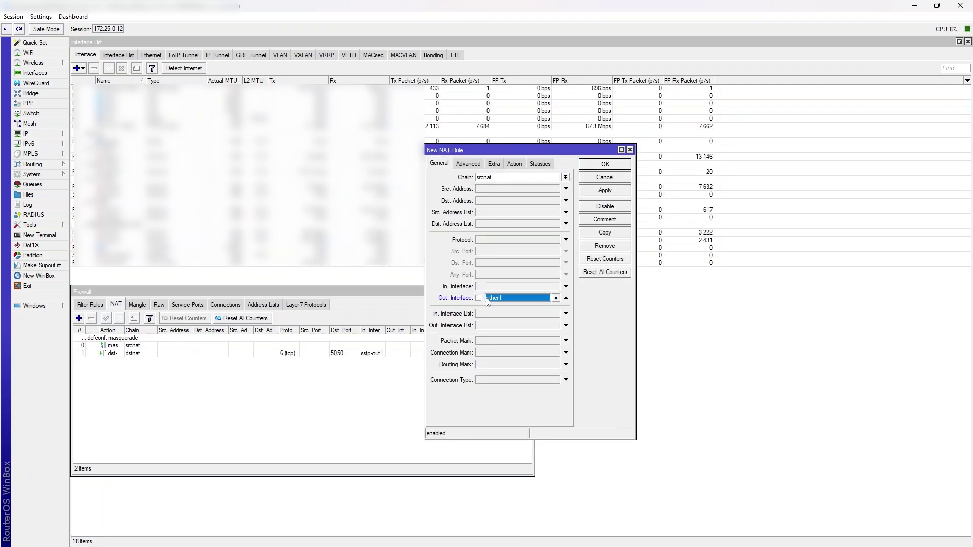
click(501, 299)
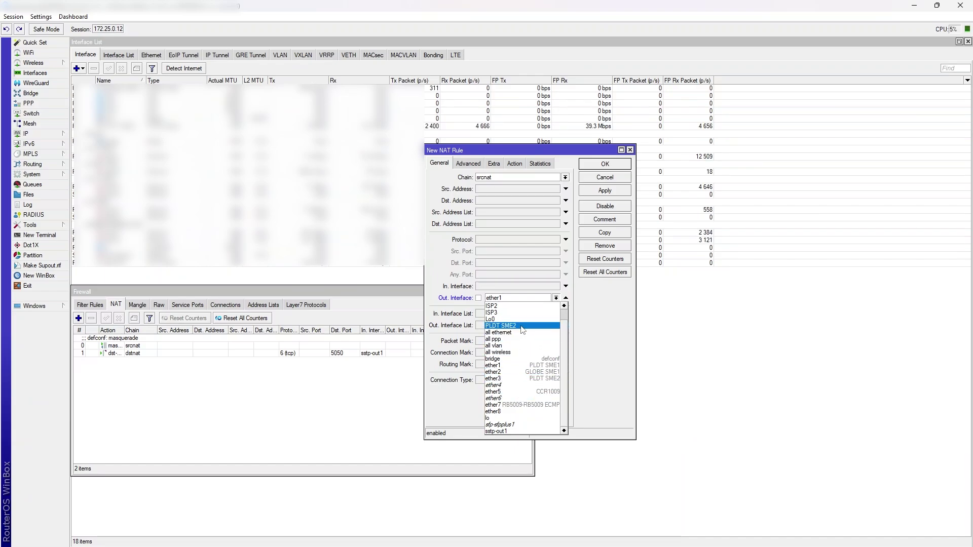
click(494, 312)
Set the new NAT rule's IPsec policy to out : none and its action to masquerade, and discard the rule.
click(474, 164)
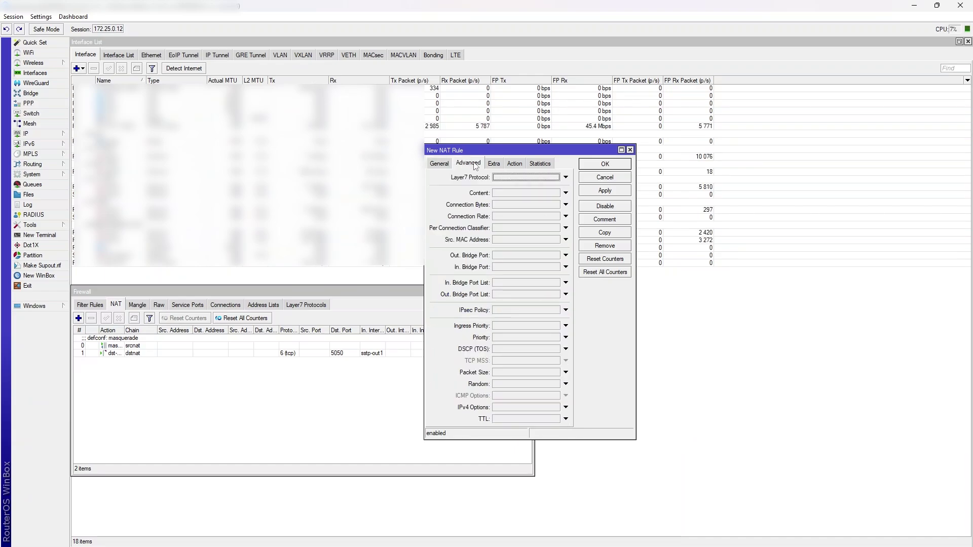
click(566, 310)
click(519, 310)
click(504, 326)
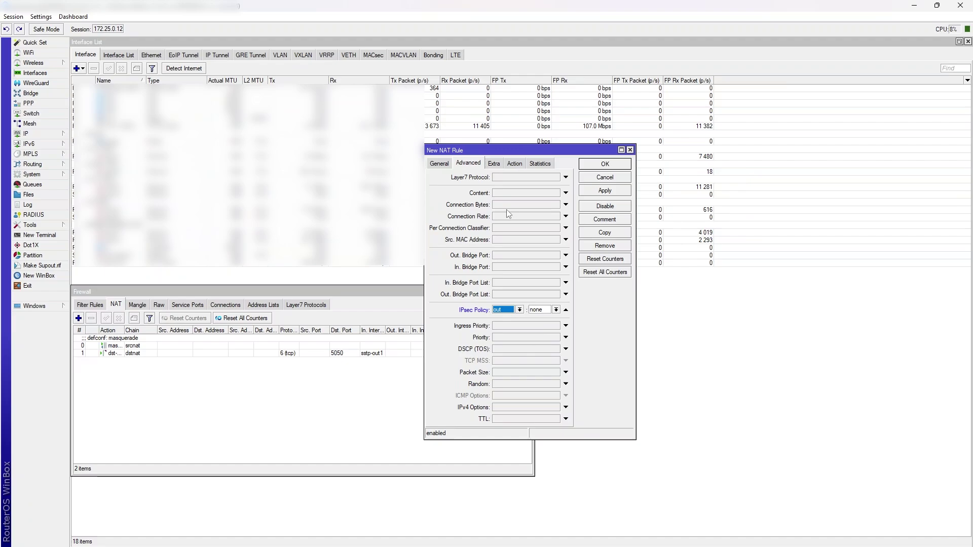
click(515, 163)
click(511, 176)
click(507, 231)
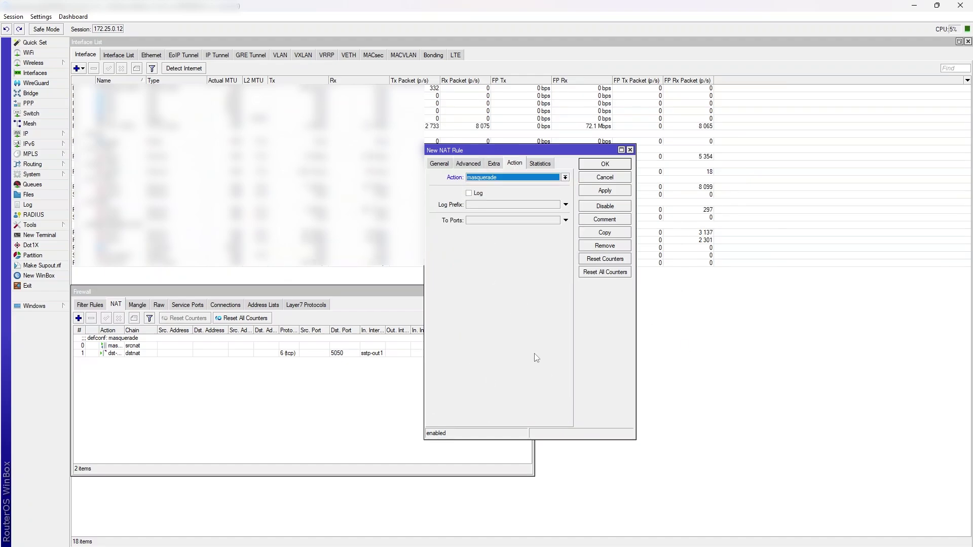
key(Escape)
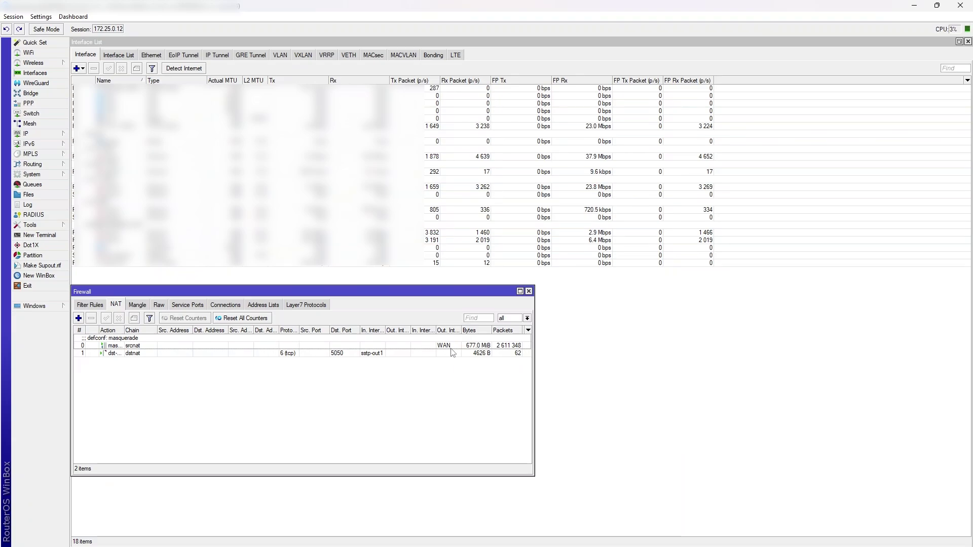
key(Escape)
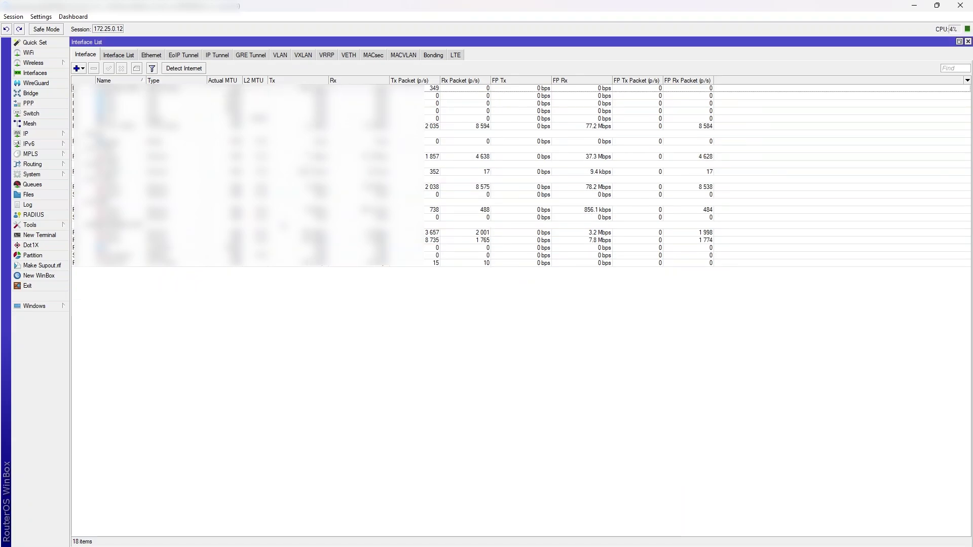
Add GLOBE_BRIDGE as a member of the WAN interface list.
click(118, 55)
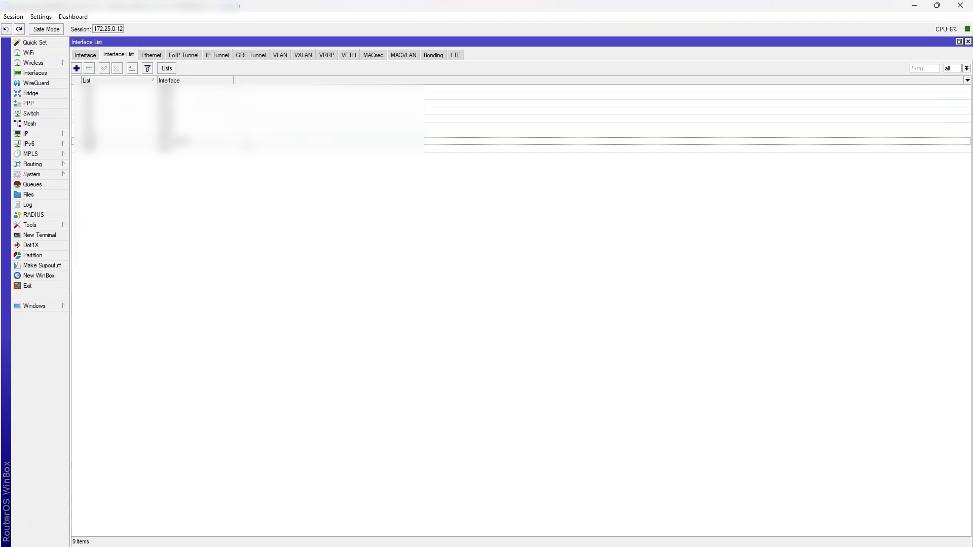
click(76, 67)
click(501, 261)
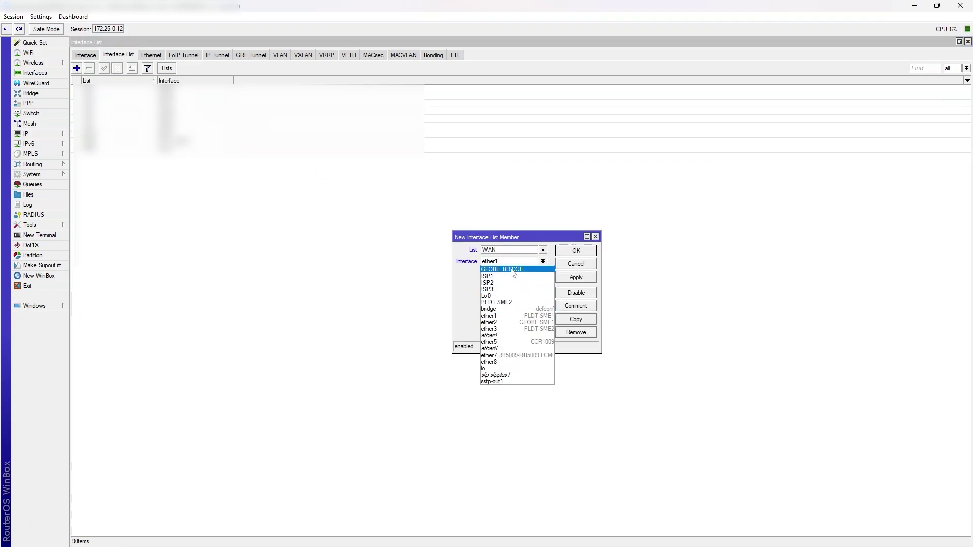
click(512, 271)
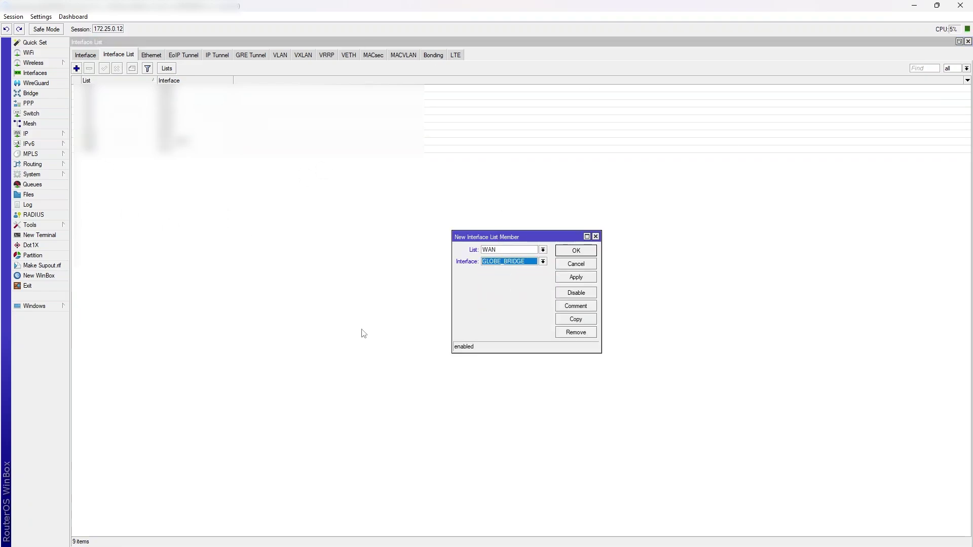
click(577, 279)
click(577, 251)
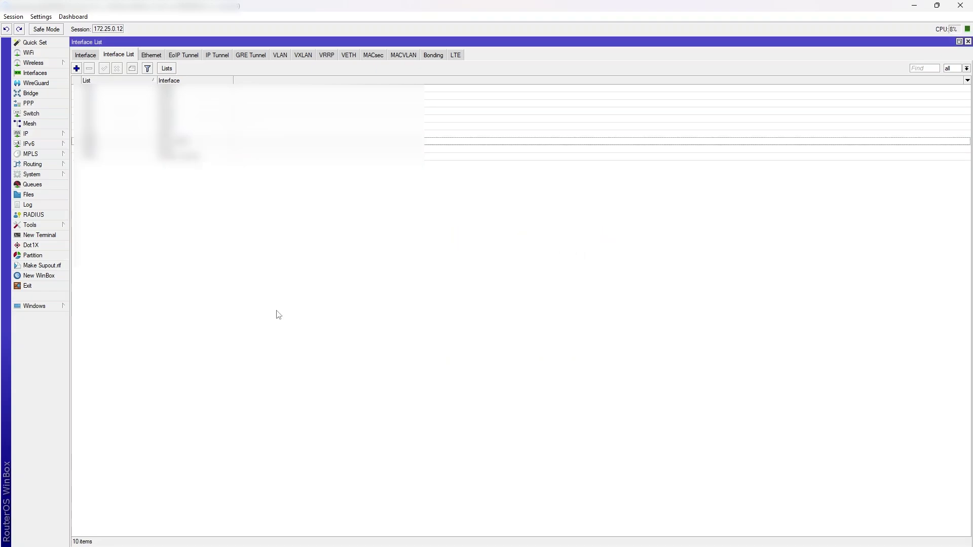
Copy the remote address from the status details of the GLOBE_BRIDGE interface.
click(85, 55)
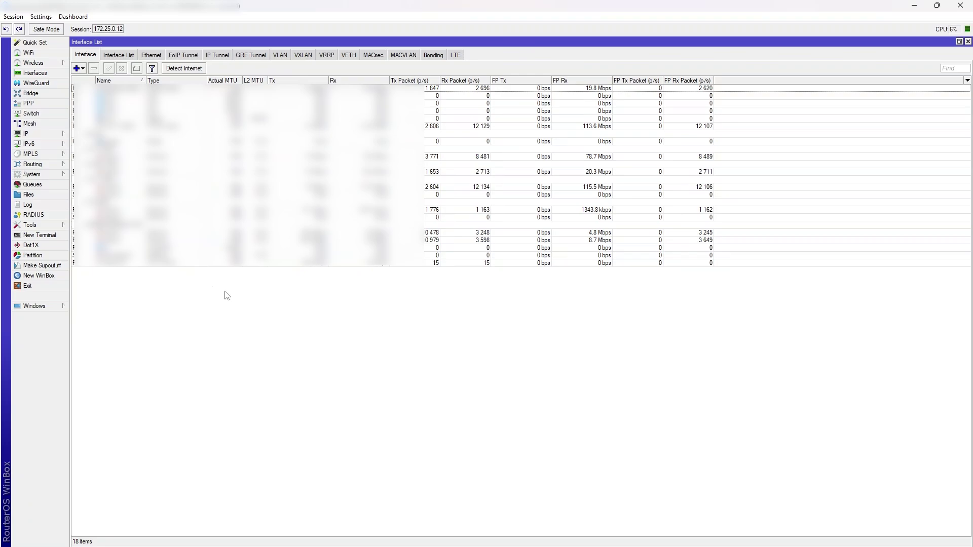
double_click(111, 88)
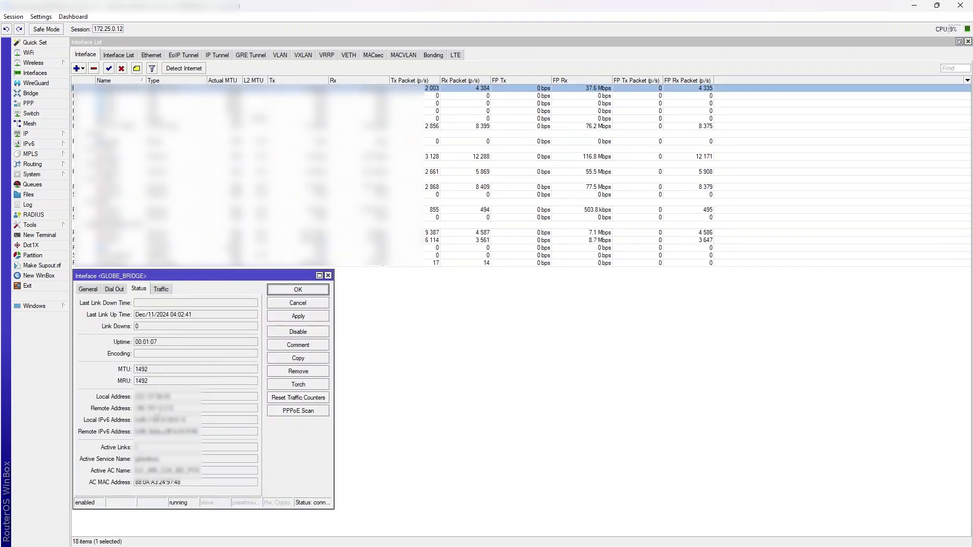
double_click(147, 409)
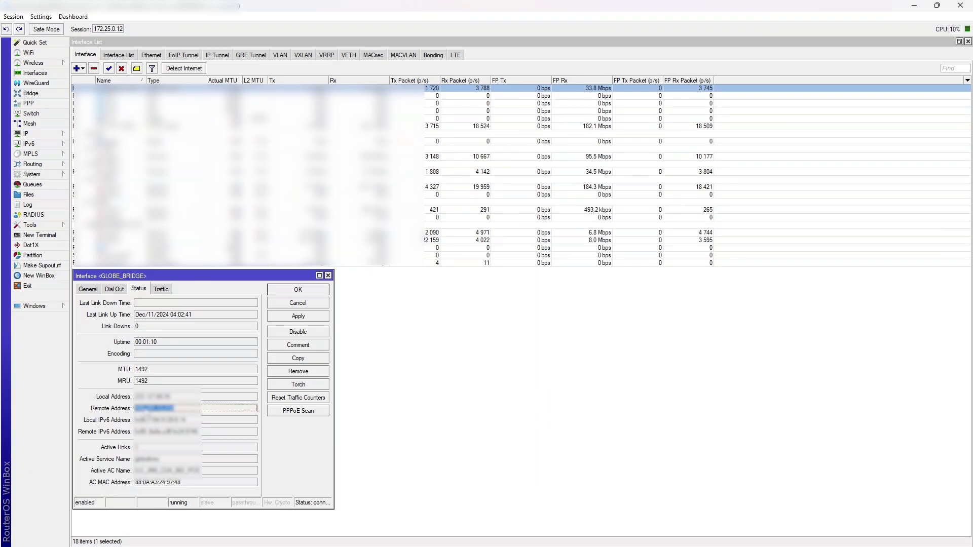
key(Escape)
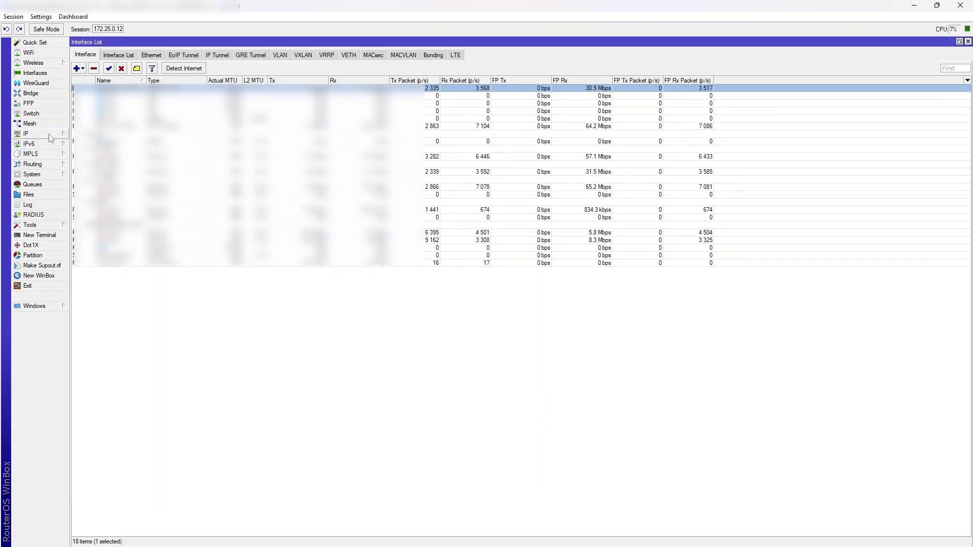
Draft a 0.0.0.0/0 route in the main routing table with the copied remote address as its gateway, and discard it.
click(28, 134)
click(84, 286)
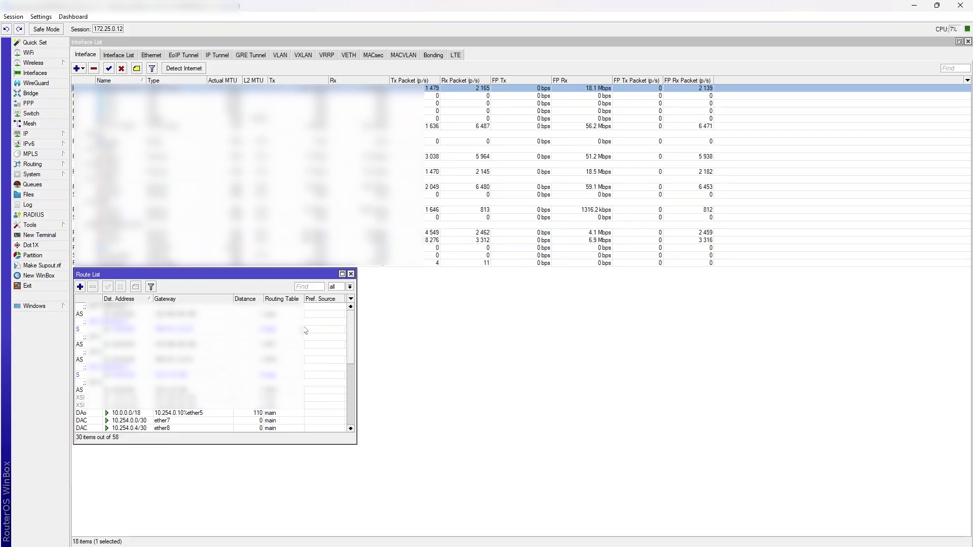
click(80, 287)
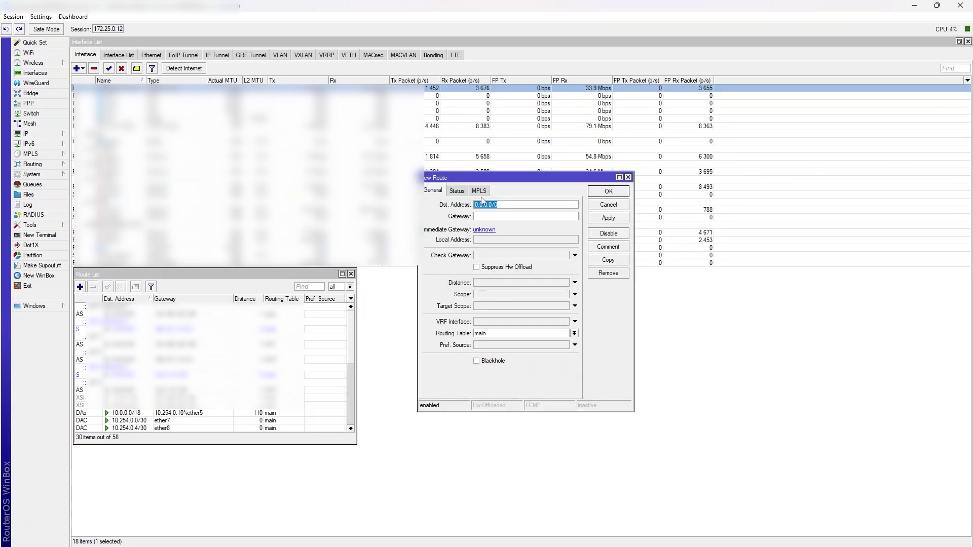
drag(482, 181, 421, 274)
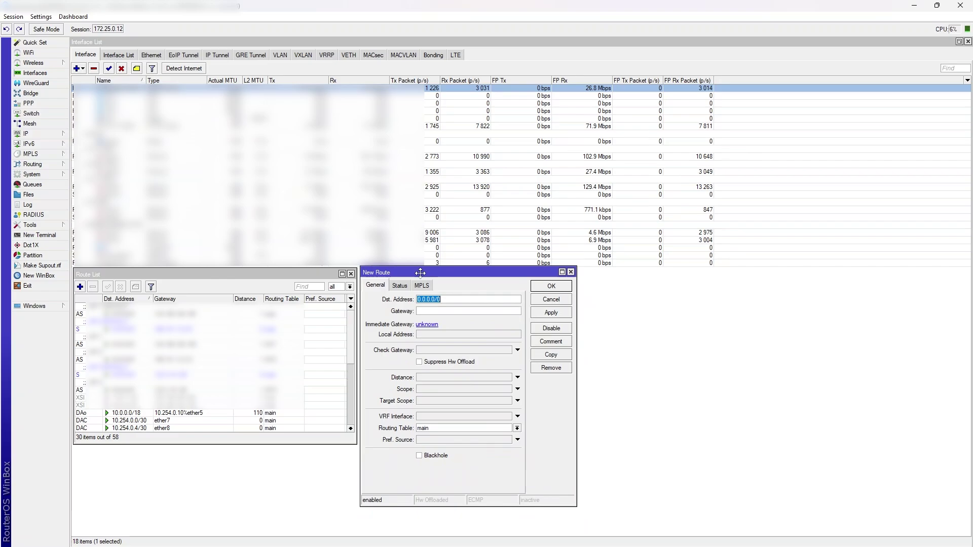
click(435, 311)
key(ctrl+v)
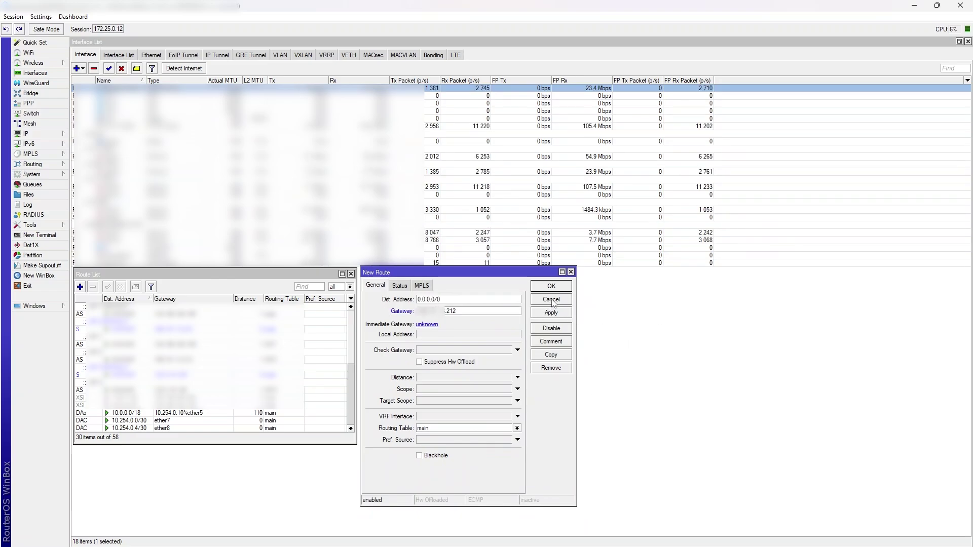
drag(392, 272, 390, 274)
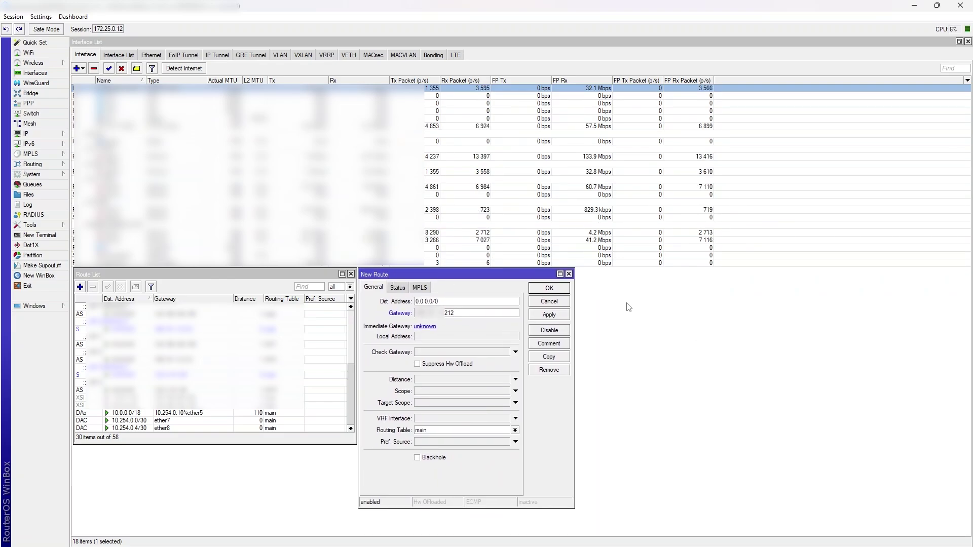
key(Escape)
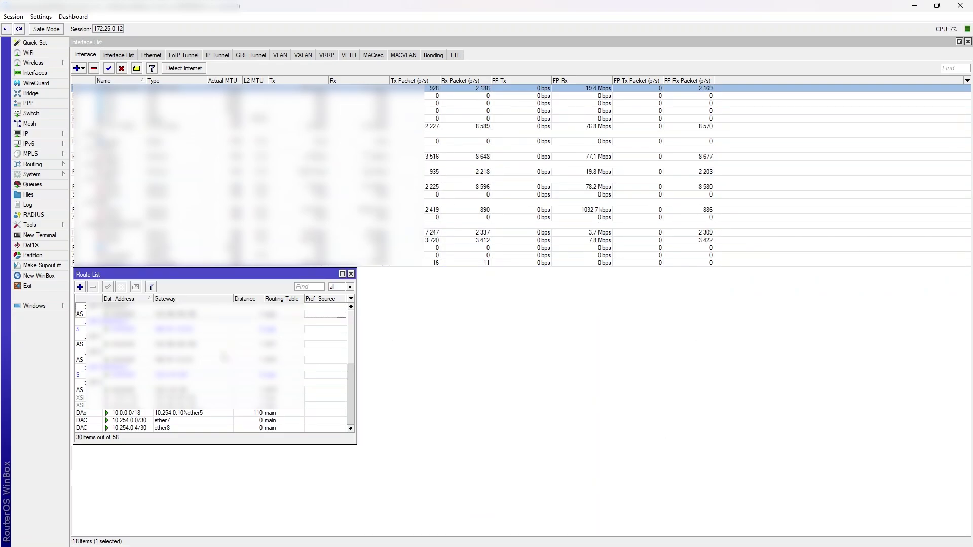
Review two default routes in the Route List and check GLOBE_BRIDGE's traffic in the interface list.
click(173, 361)
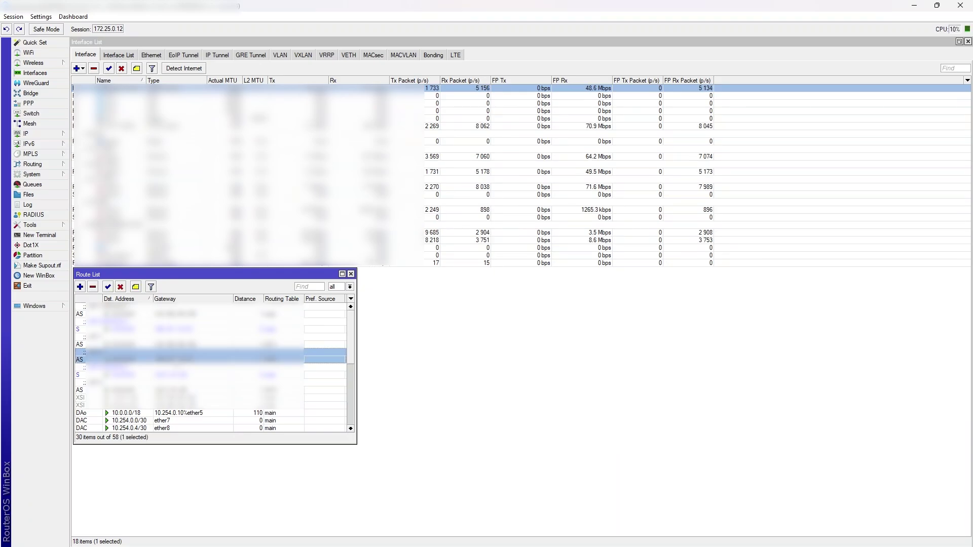
ctrl+click(177, 332)
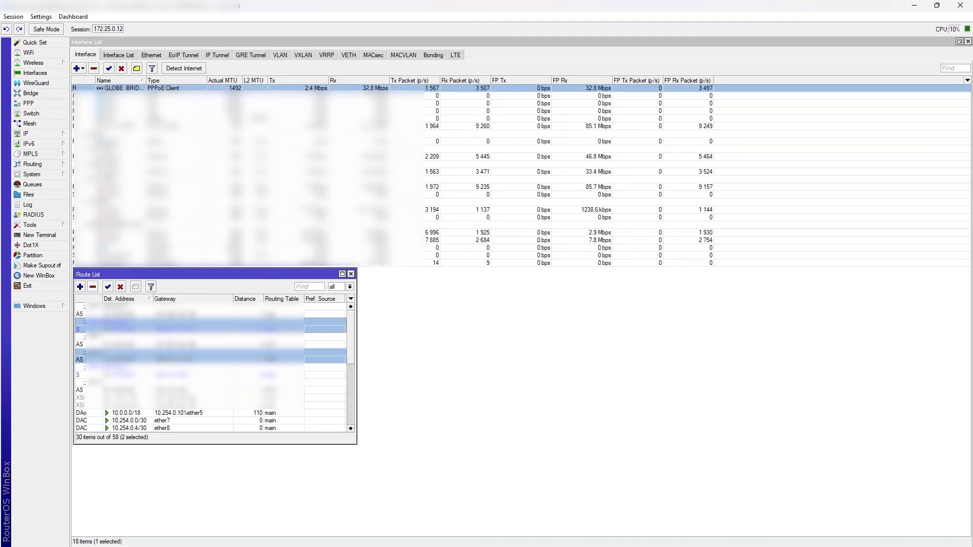
click(367, 89)
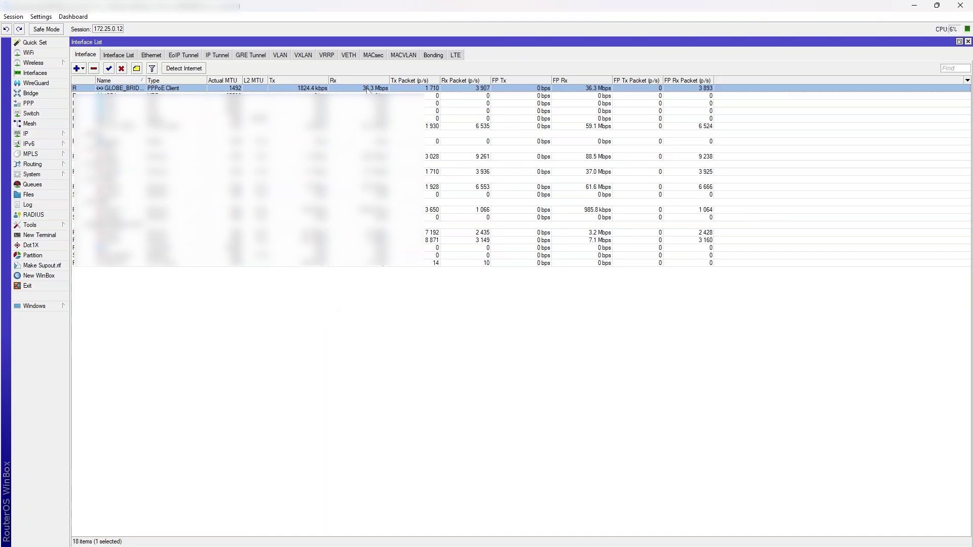
click(252, 321)
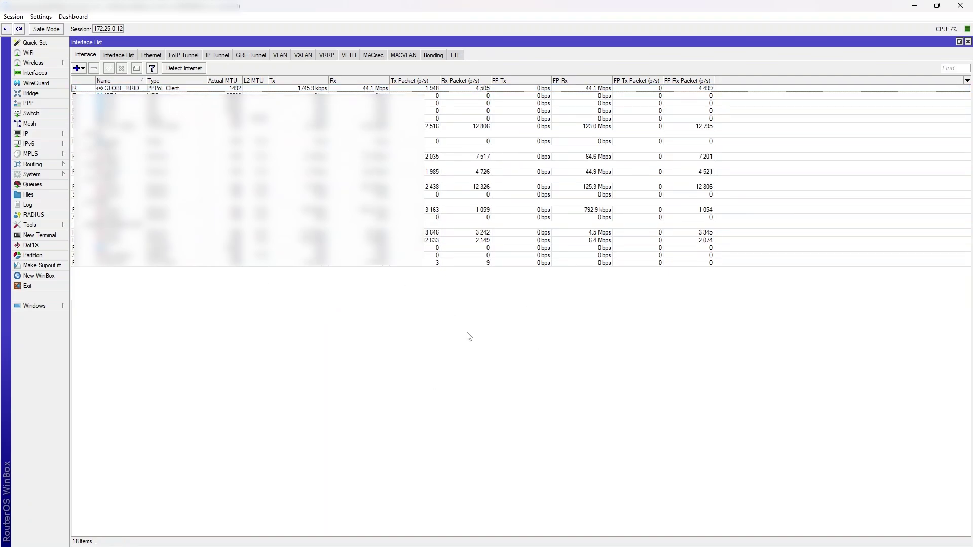